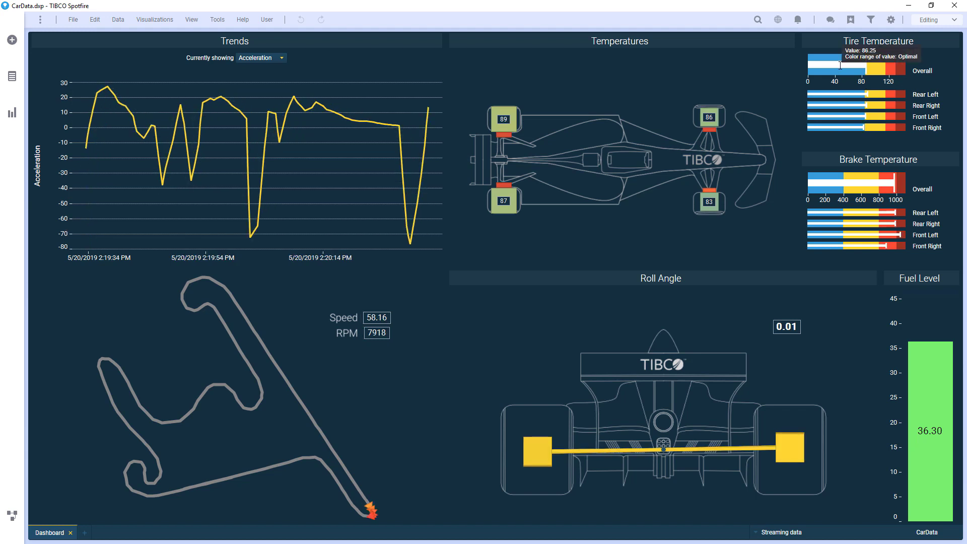
- Close the CarData streaming dashboard and return to the Spotfire start page of recent analyses and data
mouse_move(845, 177)
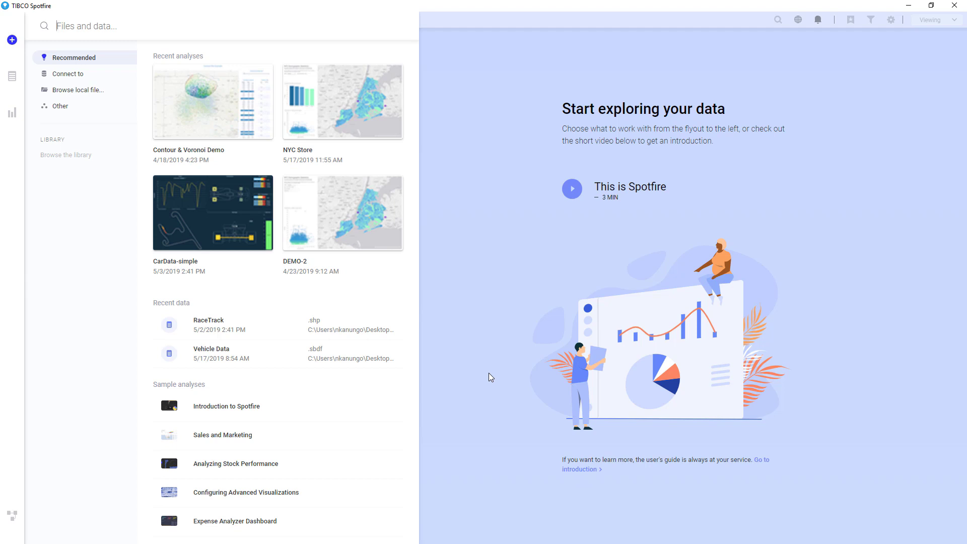
- Create a new TIBCO Spotfire Data Streams connection, signing in with the server username and password
left_click(89, 80)
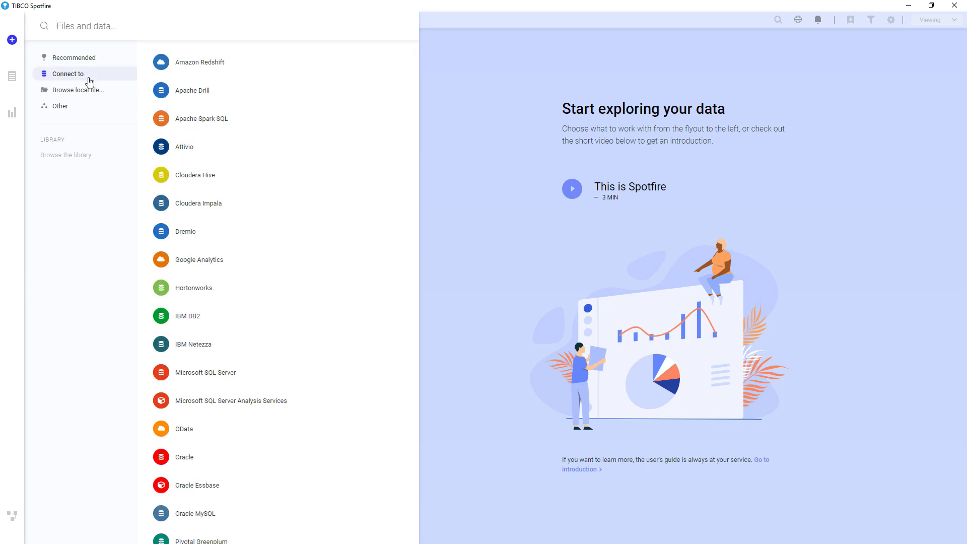
scroll(243, 126, "down", 7)
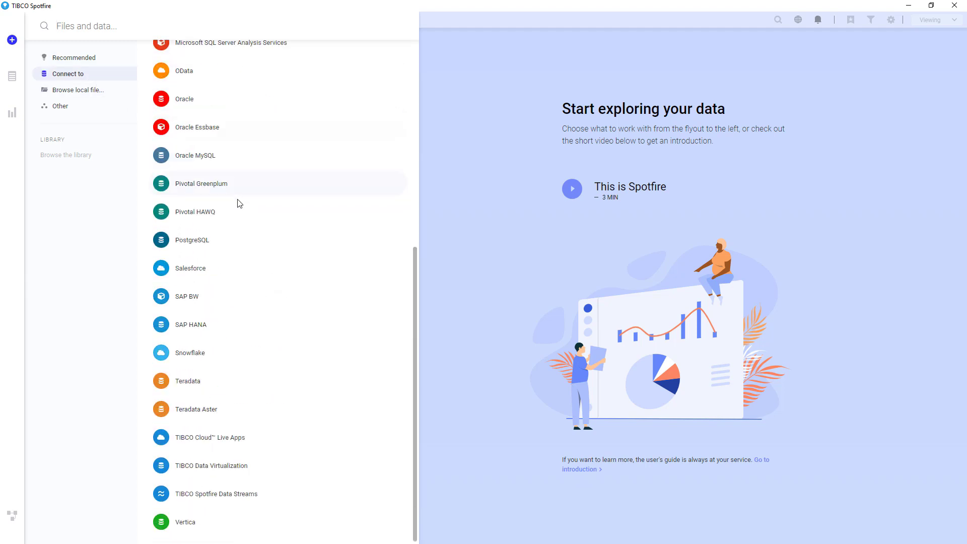
left_click(192, 506)
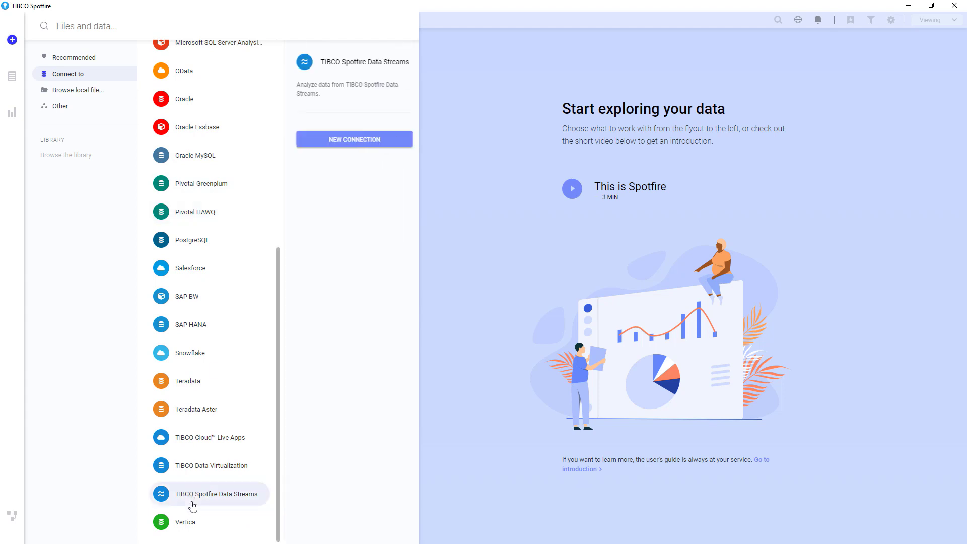
left_click(314, 144)
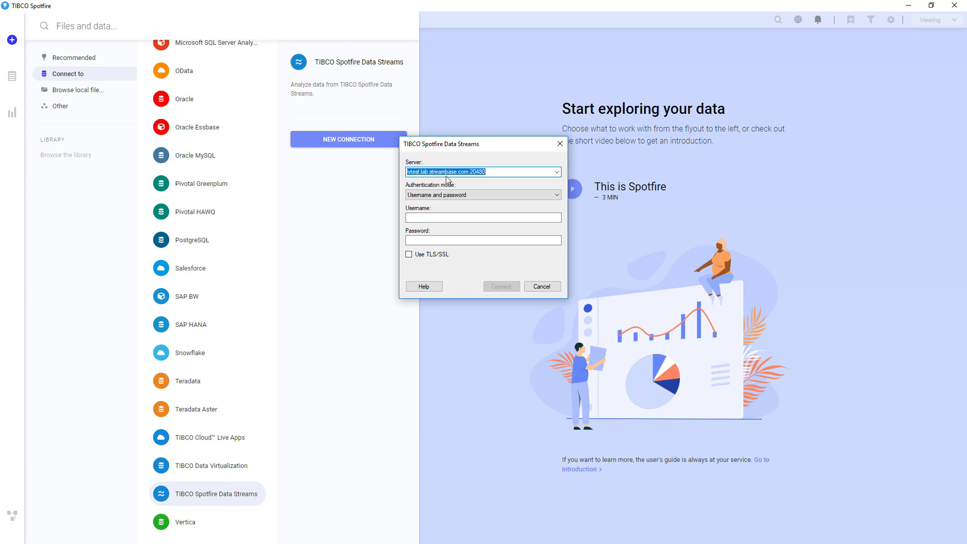
left_click(453, 217)
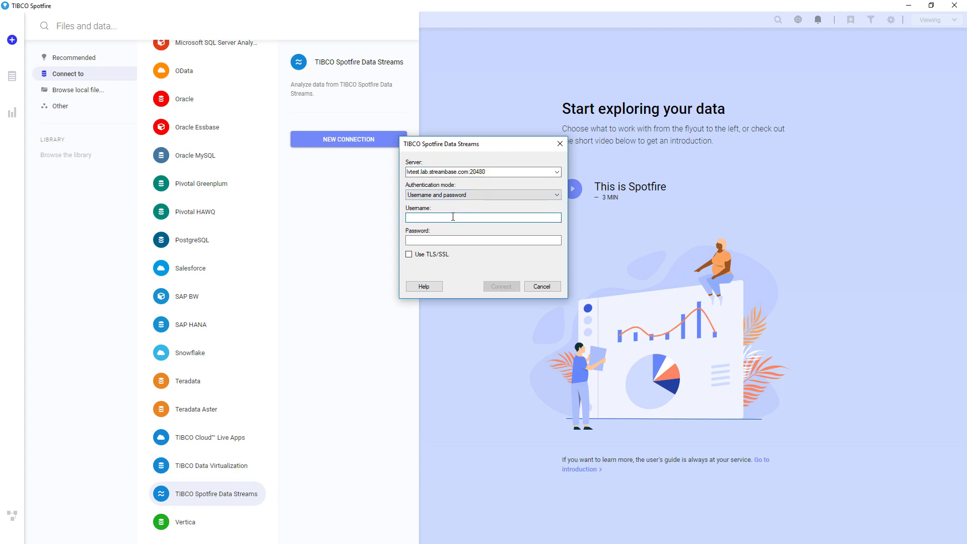
type("cardata")
key("Tab")
type("*****")
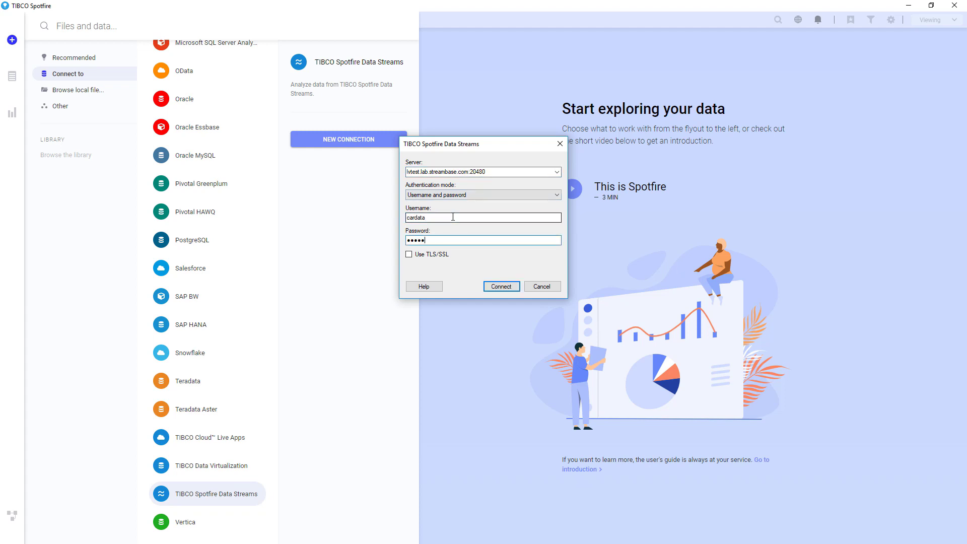
left_click(501, 286)
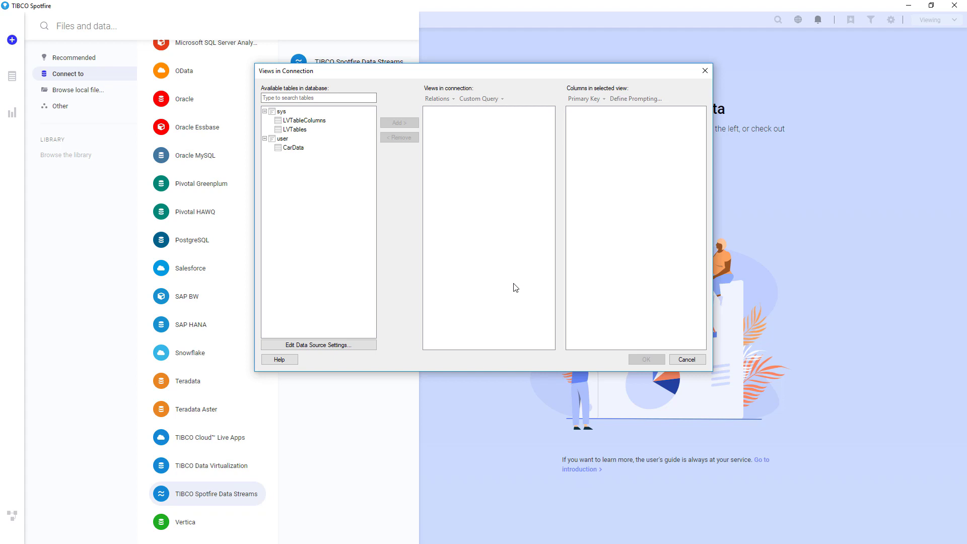
- Add the CarData table as a view in the connection and confirm it
left_click(280, 147)
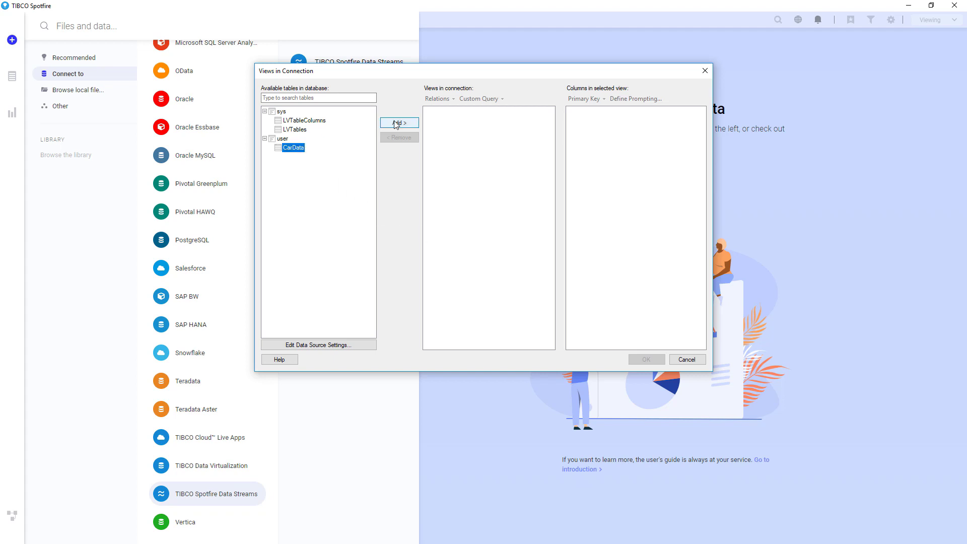
left_click(396, 124)
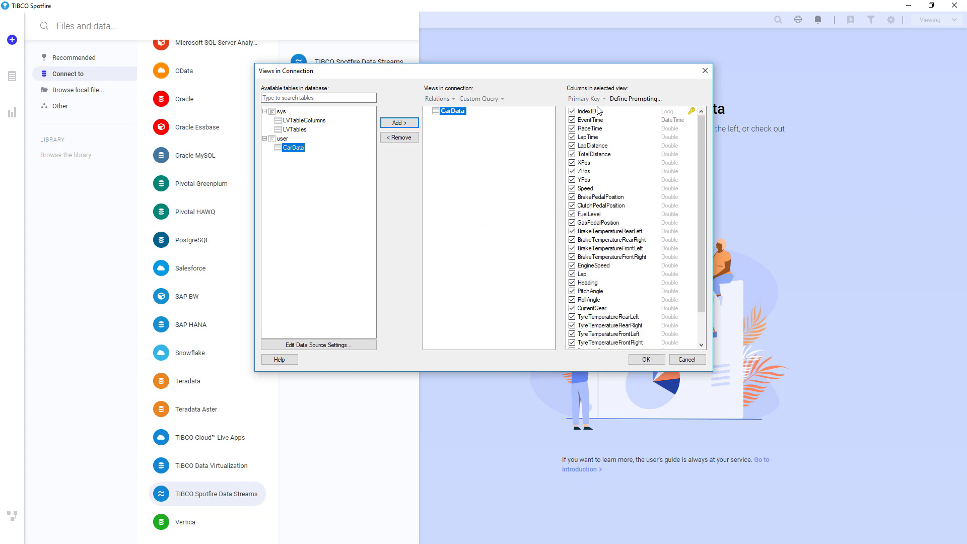
left_click(640, 359)
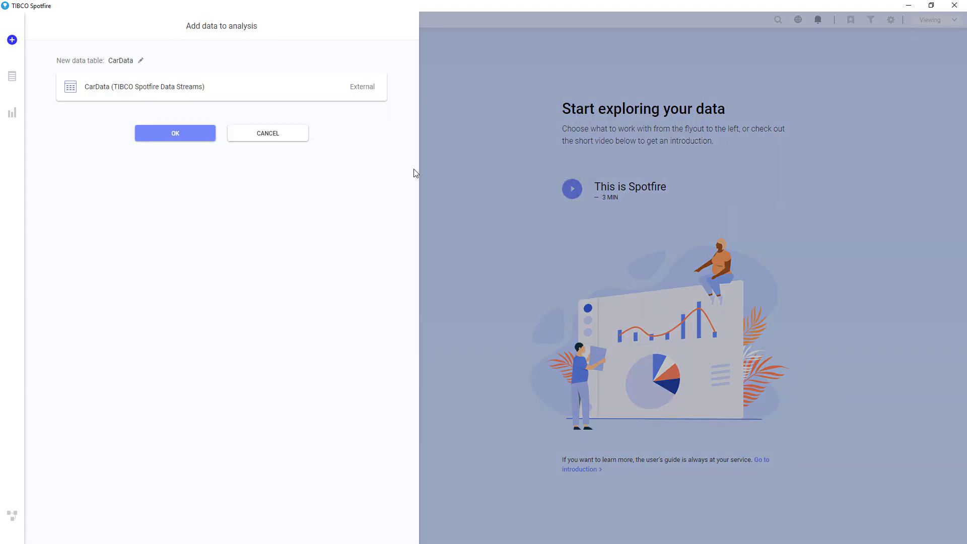
- Load CarData into a new analysis with the External data loading method
left_click(295, 97)
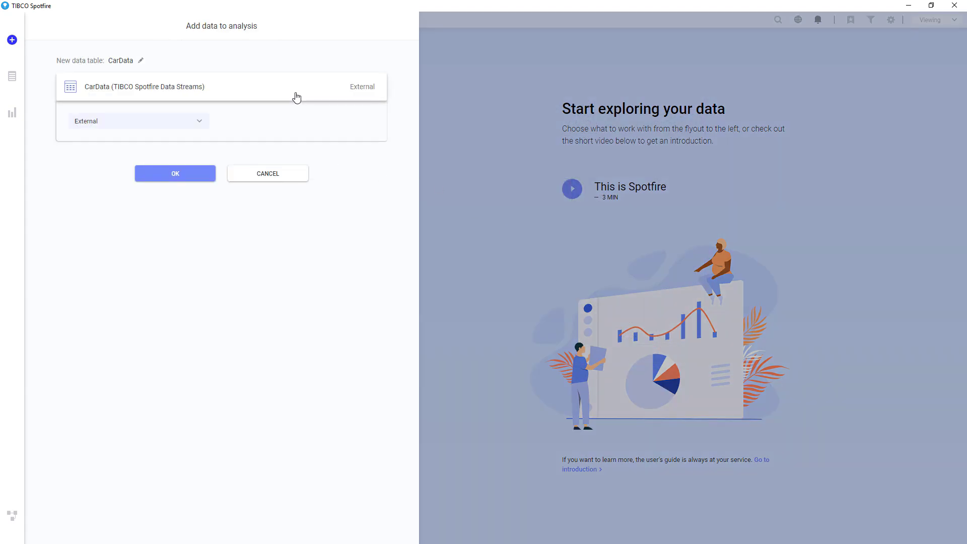
left_click(194, 123)
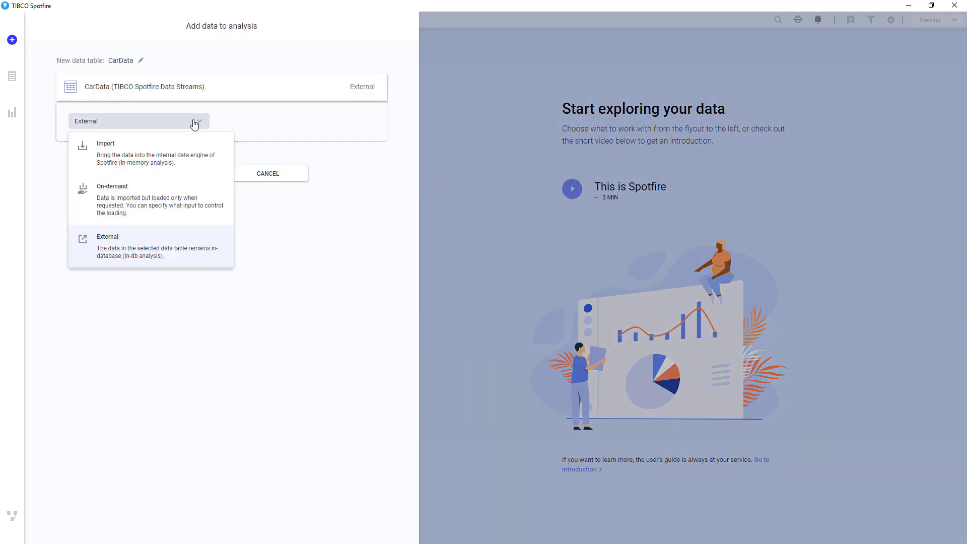
left_click(194, 251)
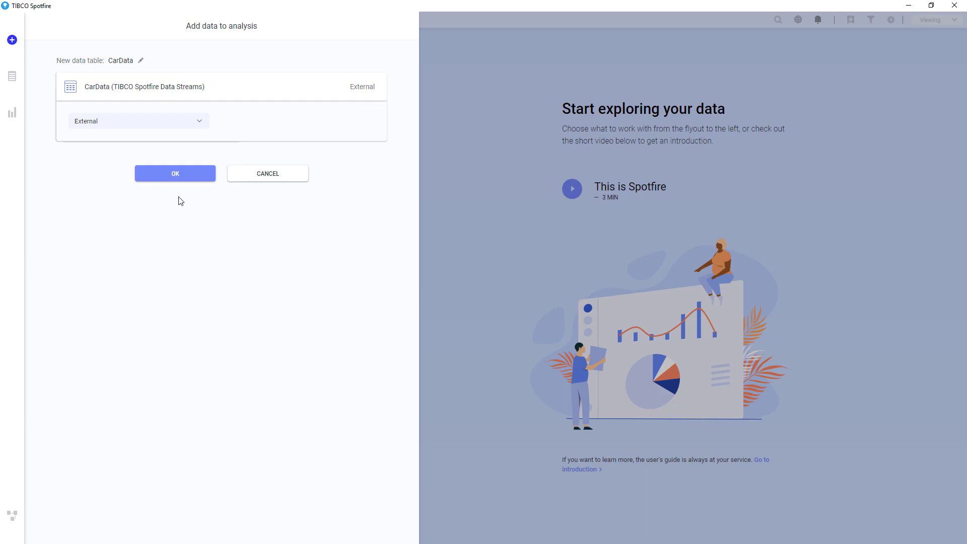
left_click(182, 177)
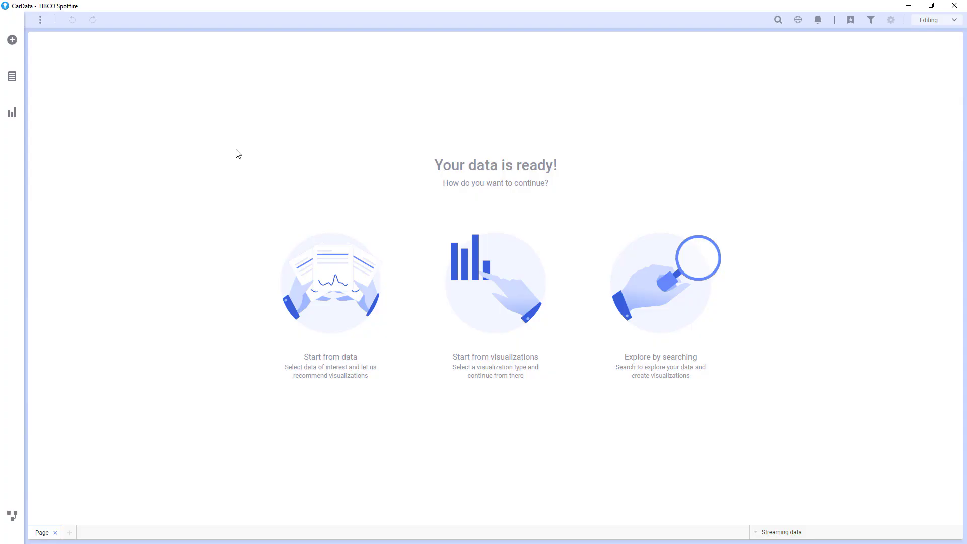
- Show CarData as a Table visualization, then add a blank Page (2)
left_click(495, 281)
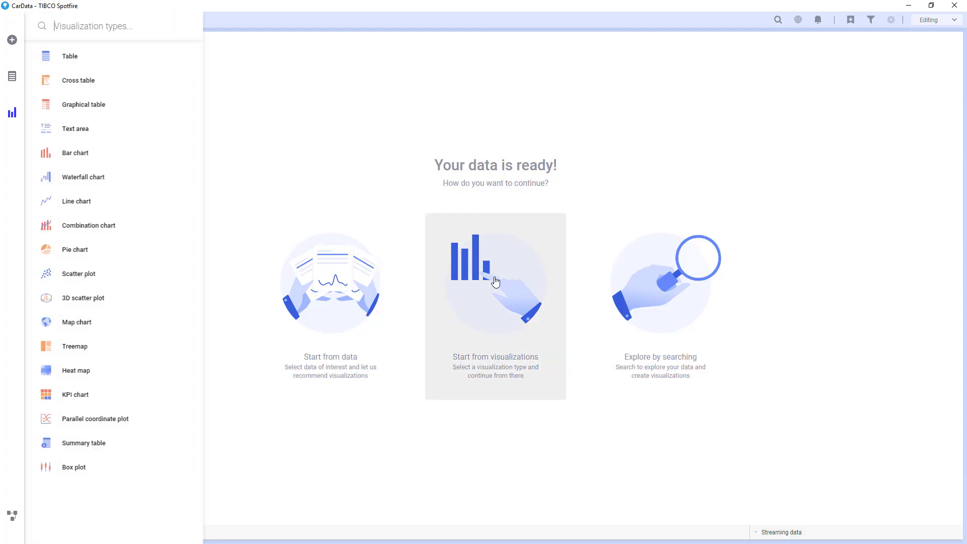
left_click(111, 61)
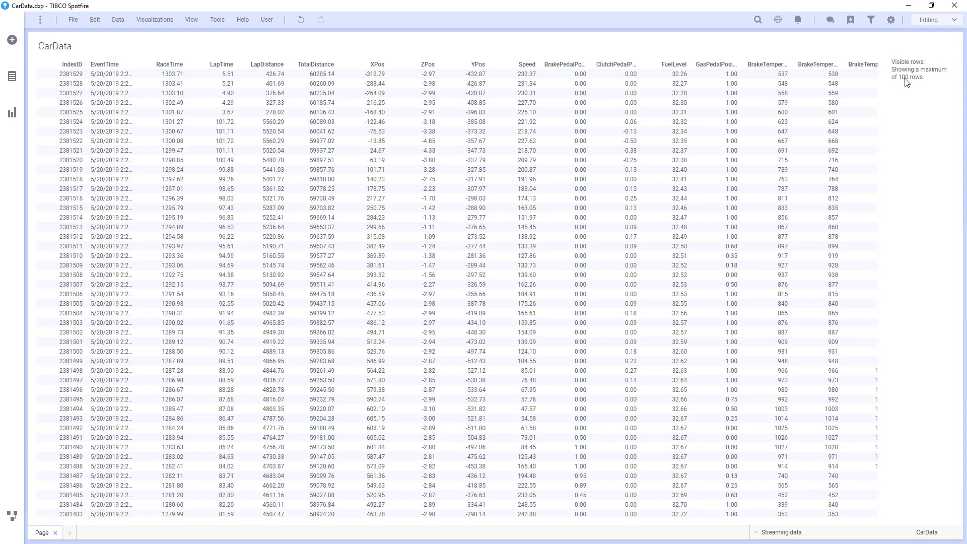
left_click(70, 532)
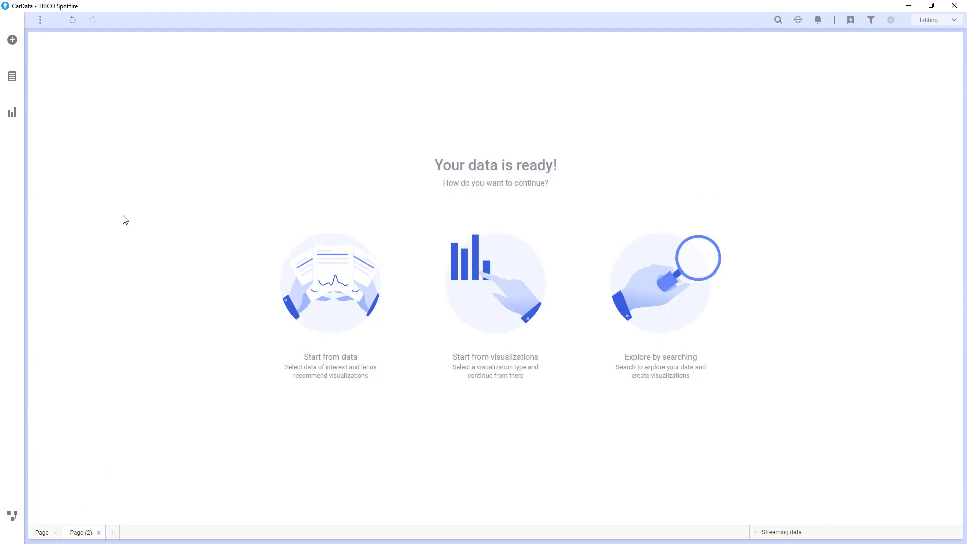
- Select the Acceleration column and create a line chart on Page (2)
left_click(19, 79)
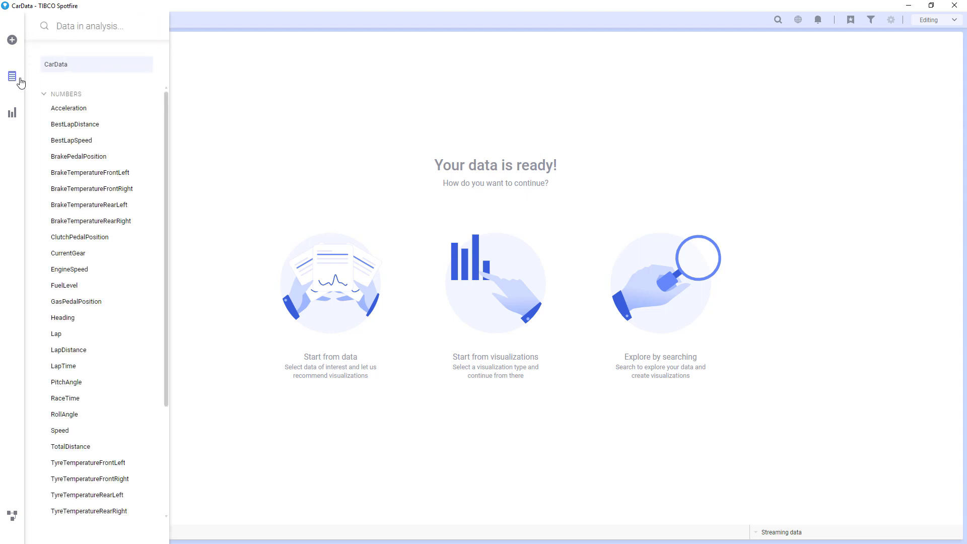
left_click(74, 108)
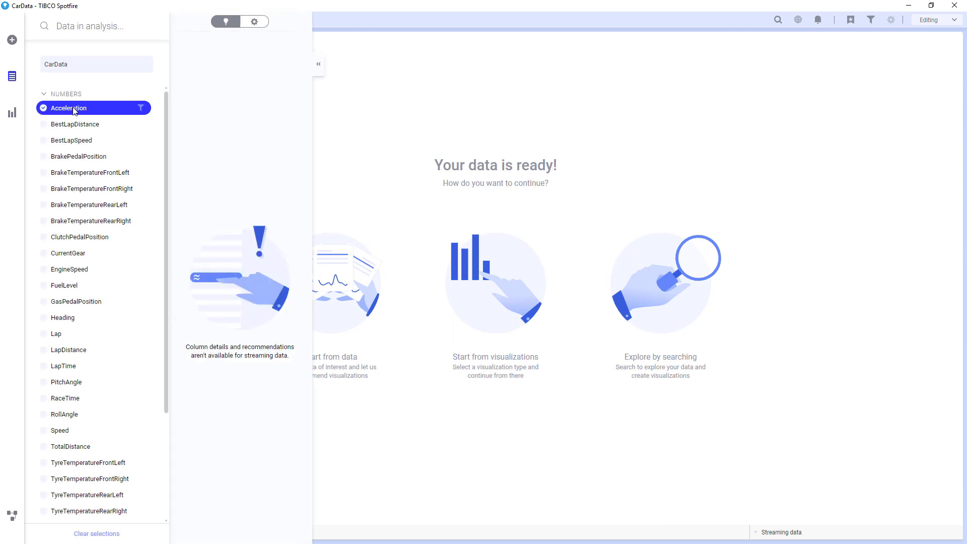
left_click(13, 114)
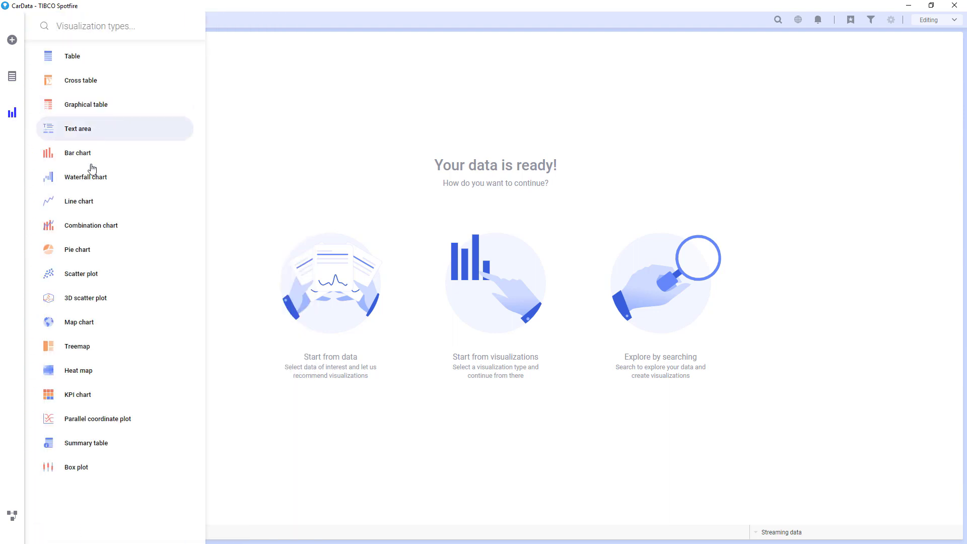
left_click(86, 202)
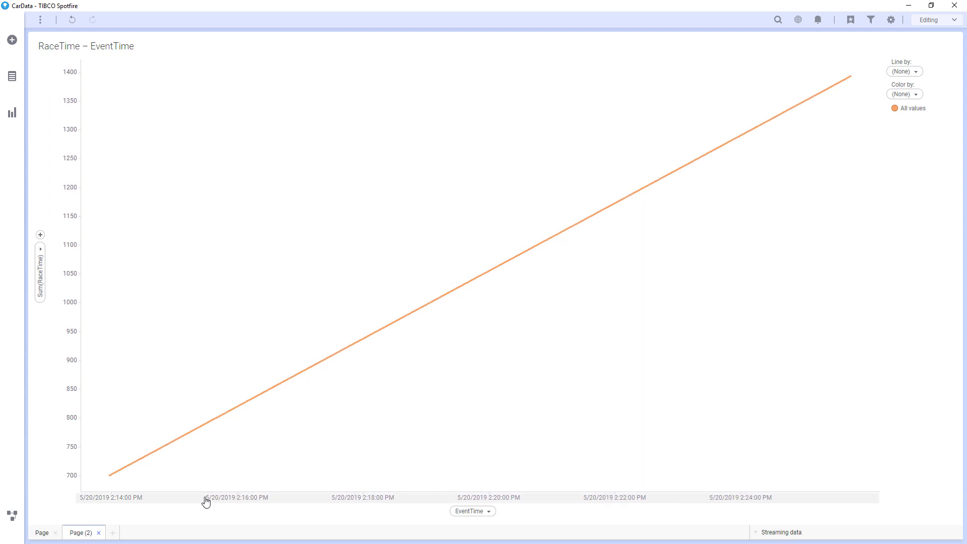
- Set the line chart's Y-axis to Avg(Speed), plotted over EventTime
left_click(40, 246)
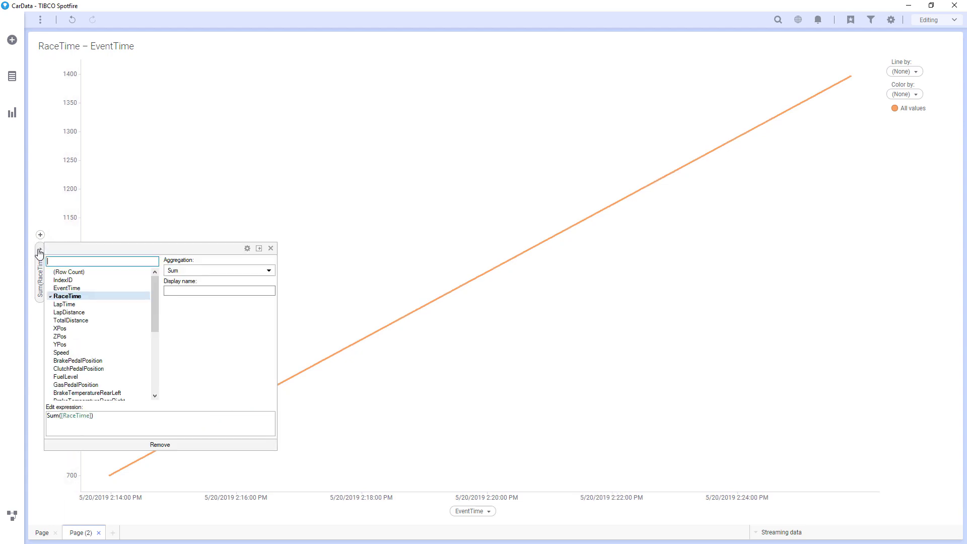
left_click(83, 354)
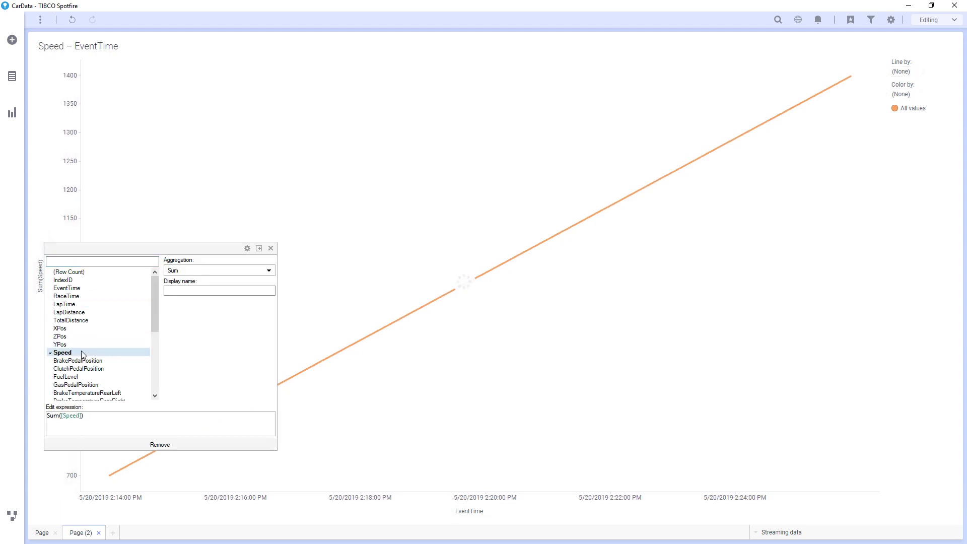
left_click(194, 271)
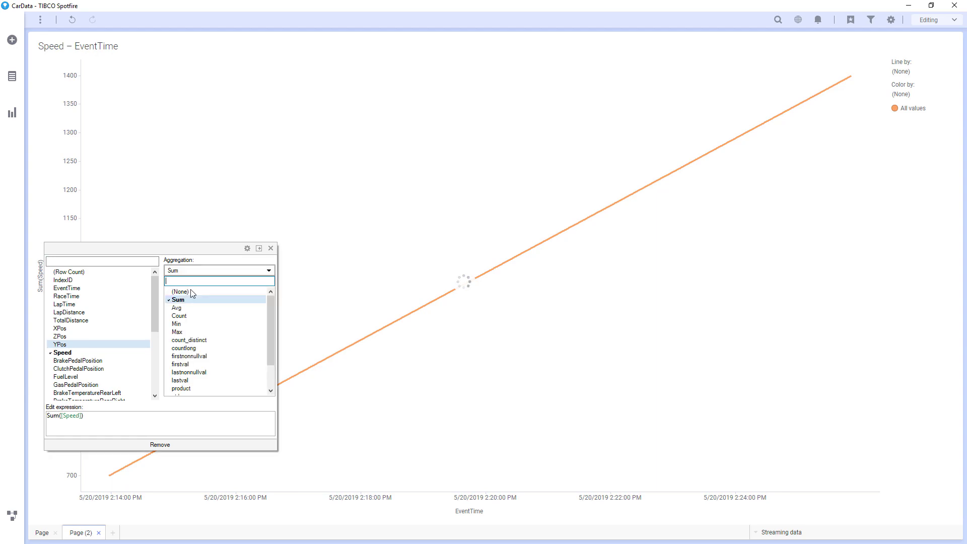
left_click(179, 308)
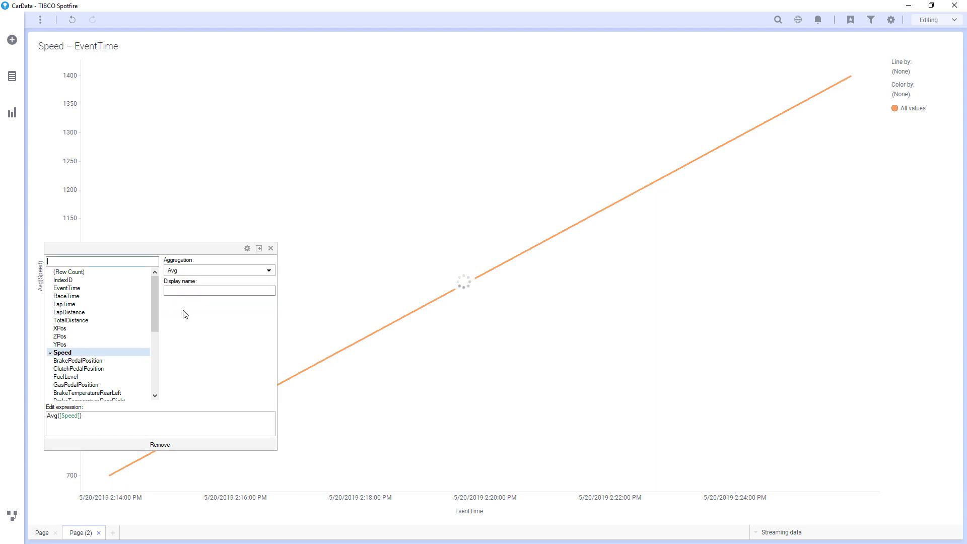
left_click(354, 281)
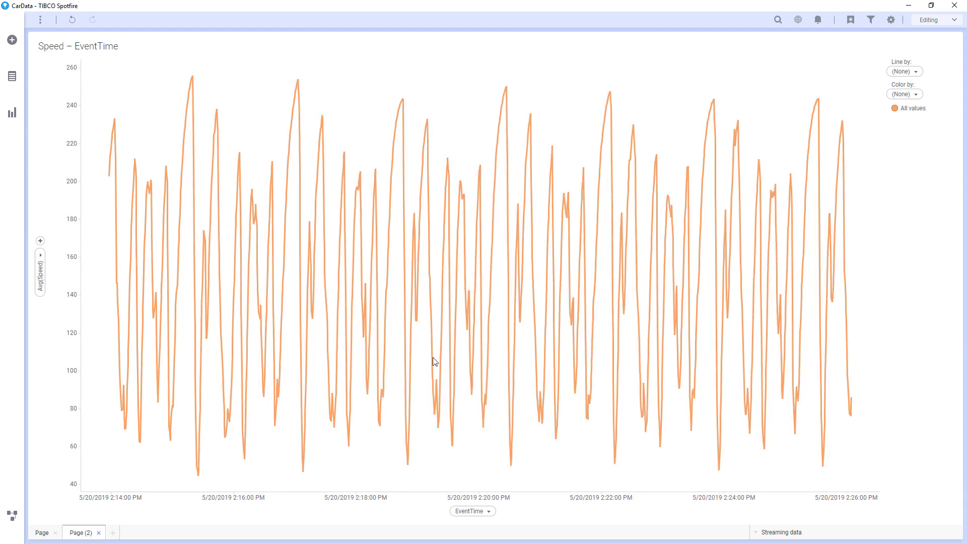
- Limit the Speed chart's EventTime axis to the last 30 seconds
left_click(492, 496)
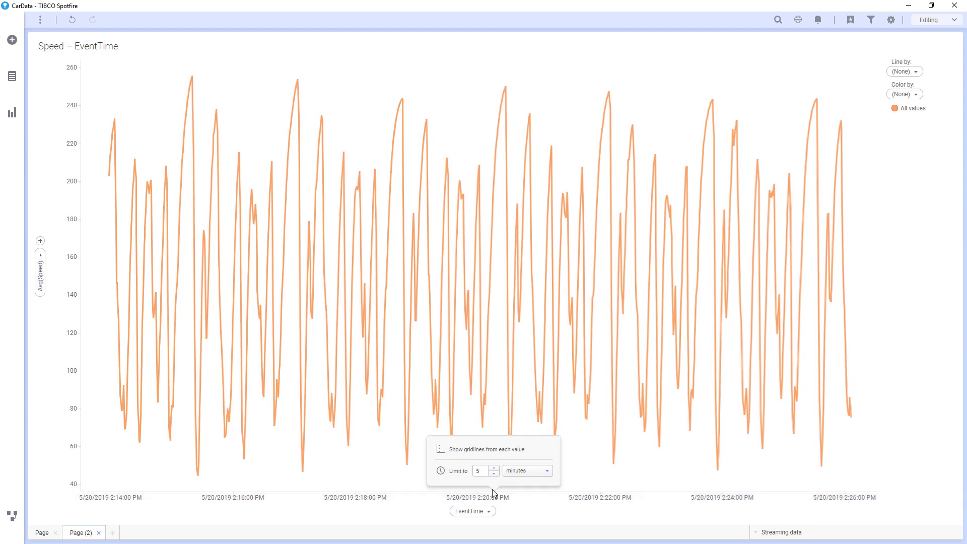
left_click_drag(487, 472, 472, 471)
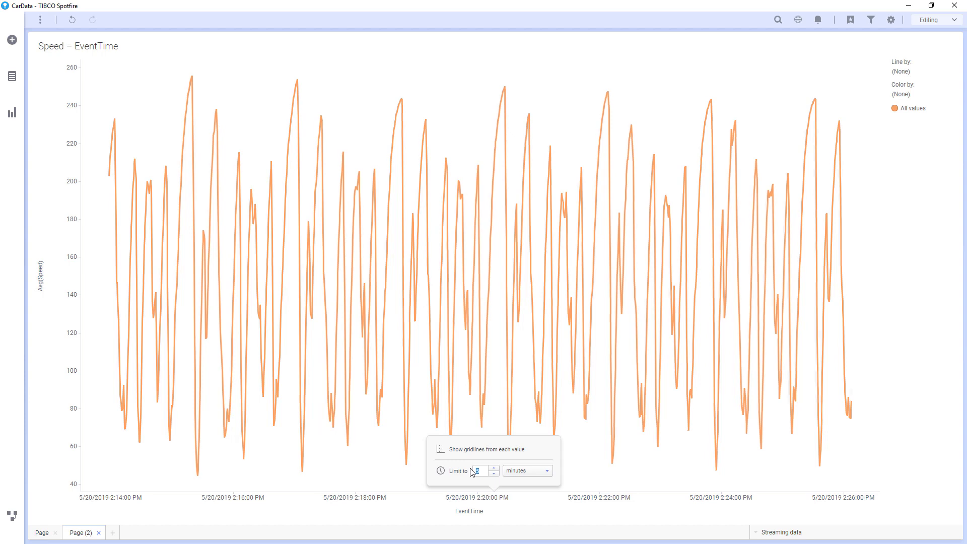
type("30")
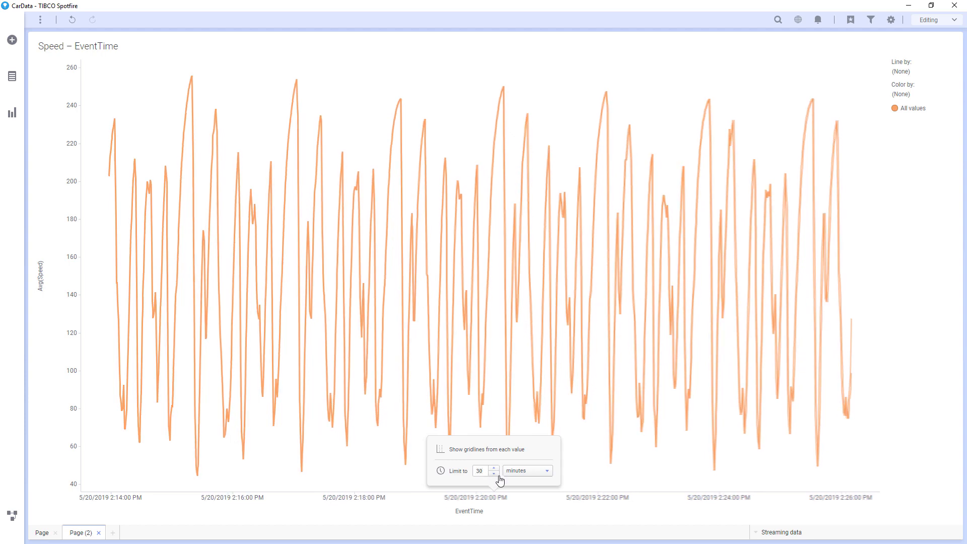
left_click(511, 475)
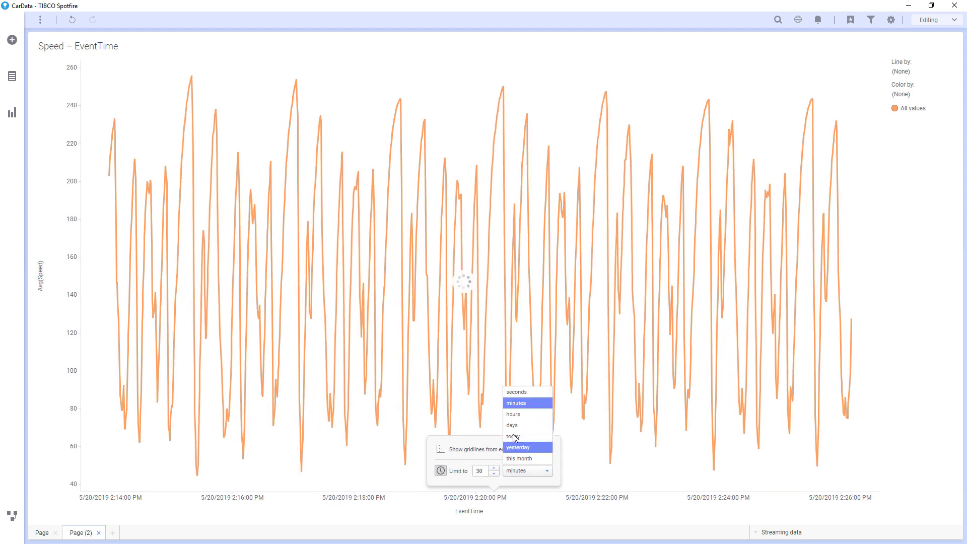
left_click(526, 394)
left_click(601, 467)
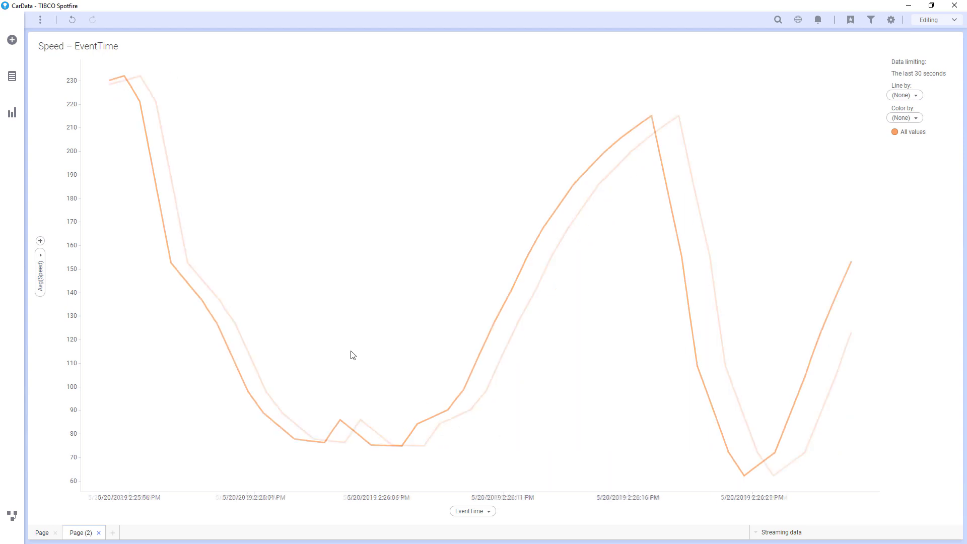
right_click(40, 255)
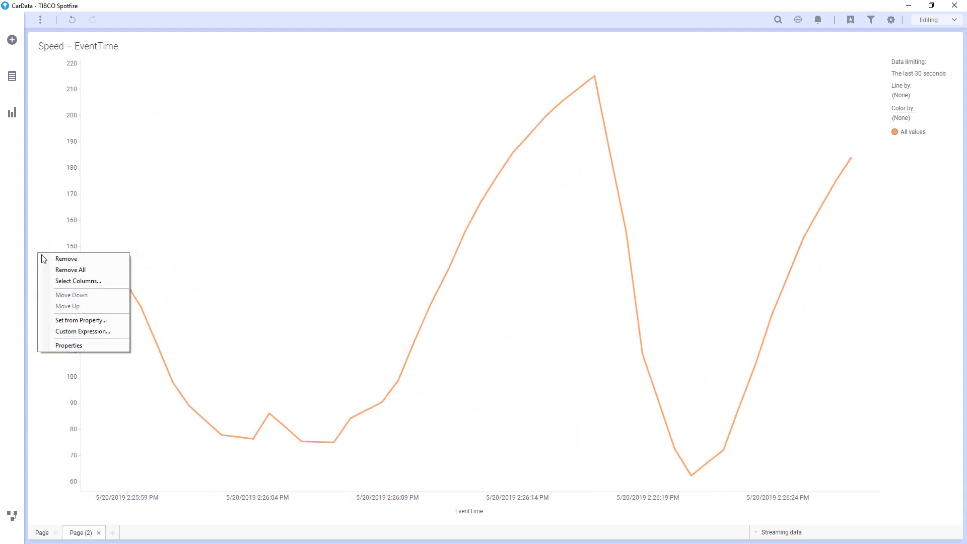
- Replace Avg(Speed) on the Y-axis with averages of the four TyreTemperature columns
left_click(59, 281)
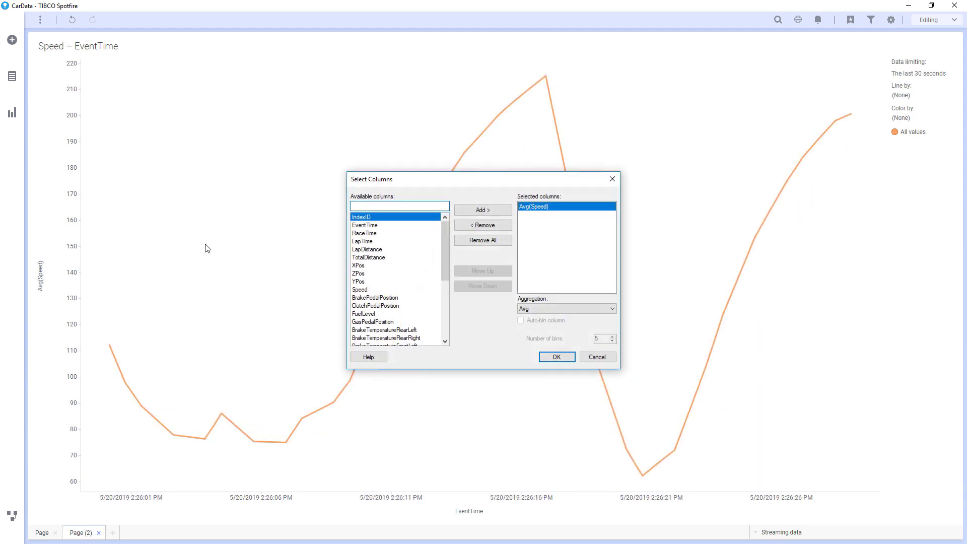
left_click(486, 224)
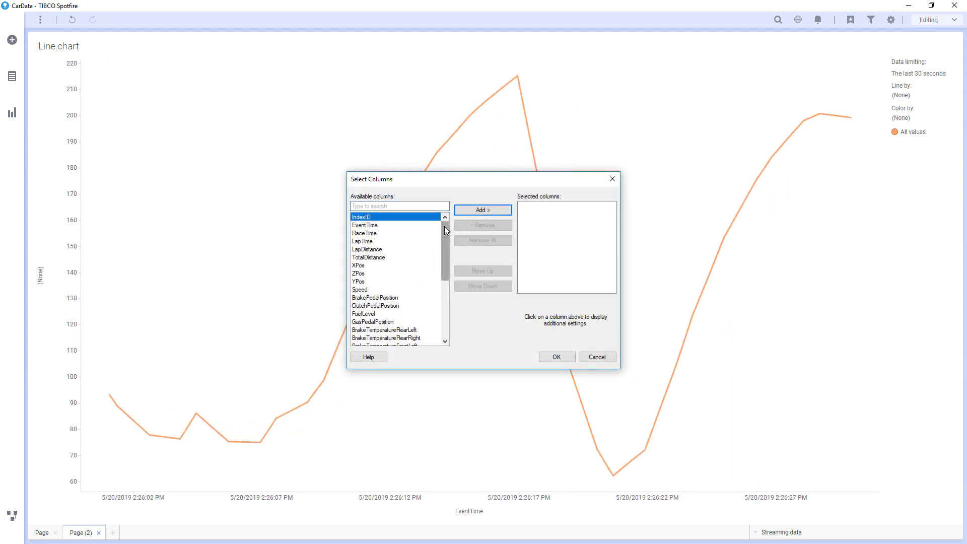
left_click_drag(446, 231, 421, 308)
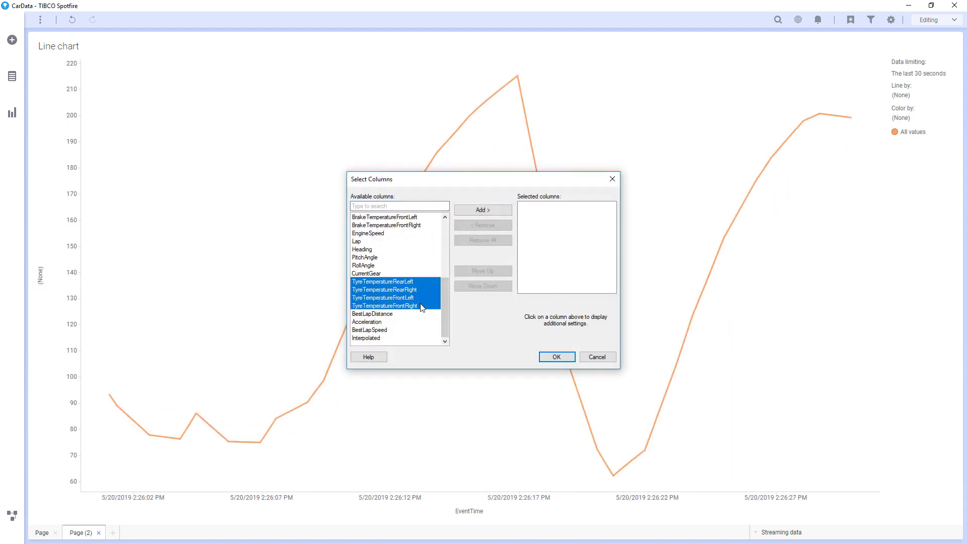
left_click(472, 213)
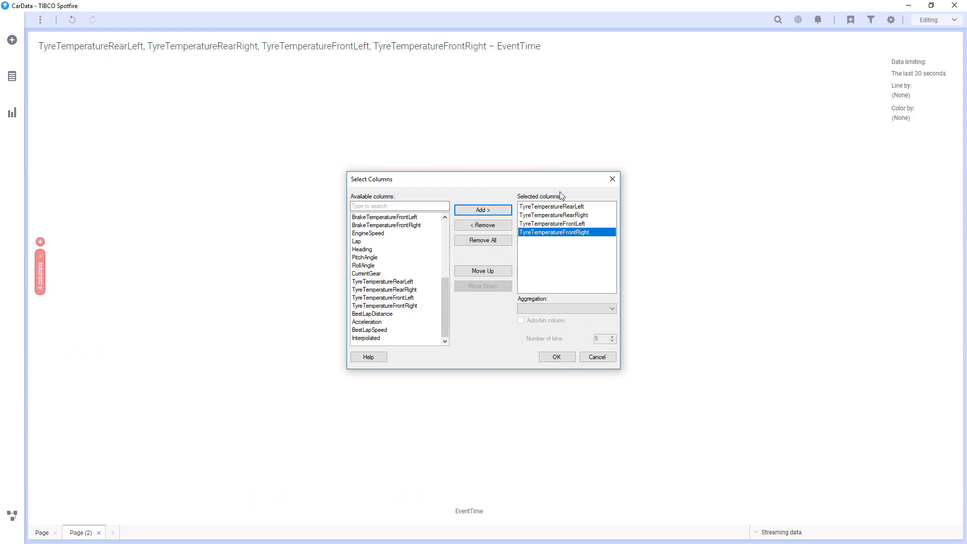
left_click(558, 211, "shift")
left_click(556, 309)
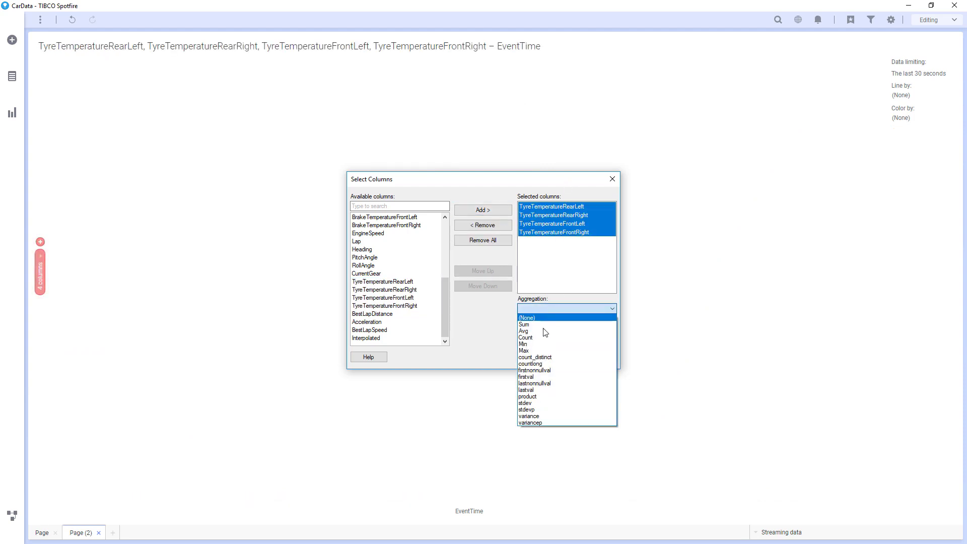
left_click(542, 335)
left_click(555, 357)
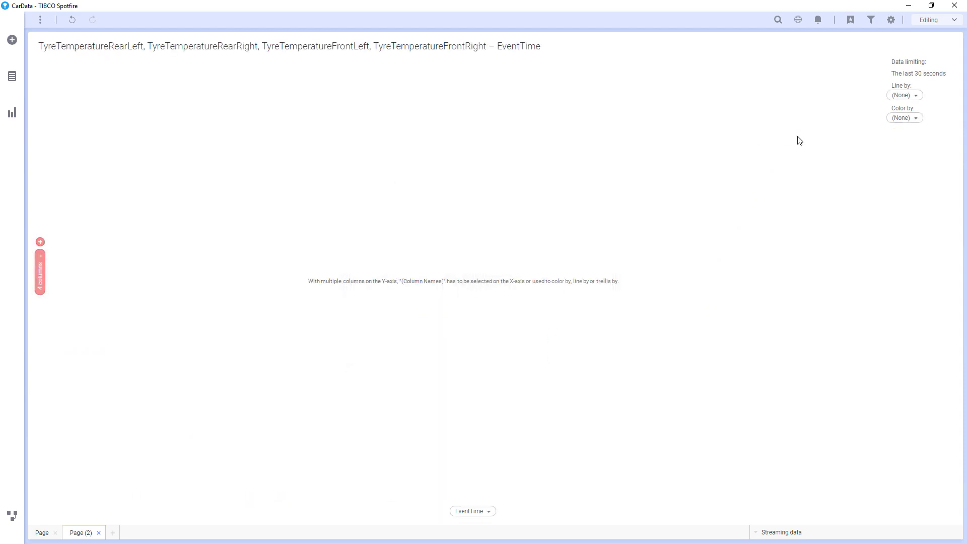
- Color the tyre-temperature lines by (Column Names)
left_click(899, 119)
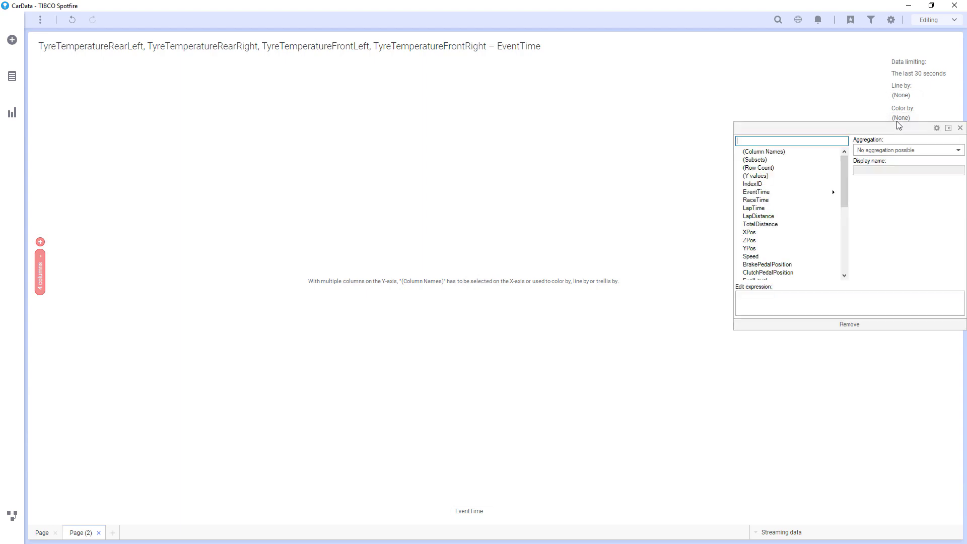
left_click(796, 151)
left_click(667, 162)
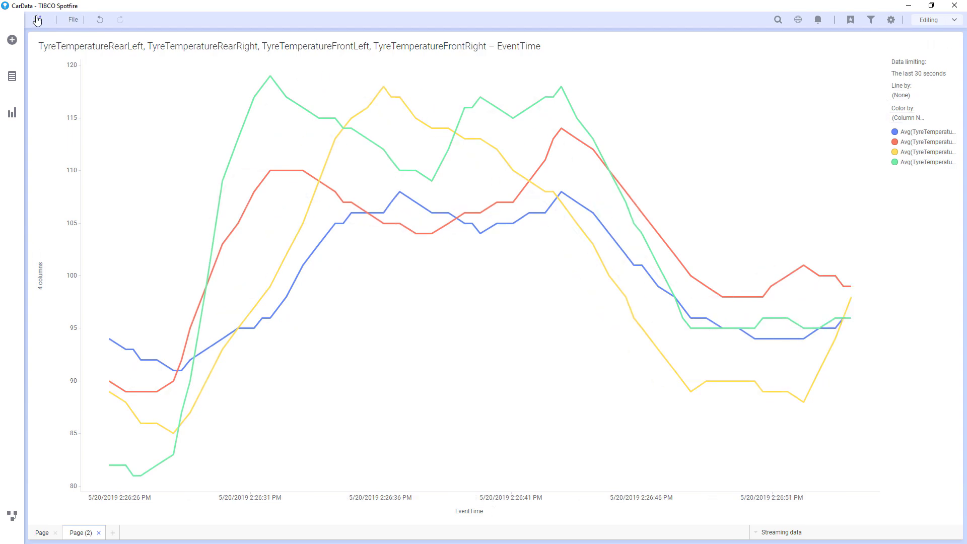
- Start a new calculated column and insert the four TyreTemperature columns into its expression
mouse_move(39, 21)
left_click(118, 20)
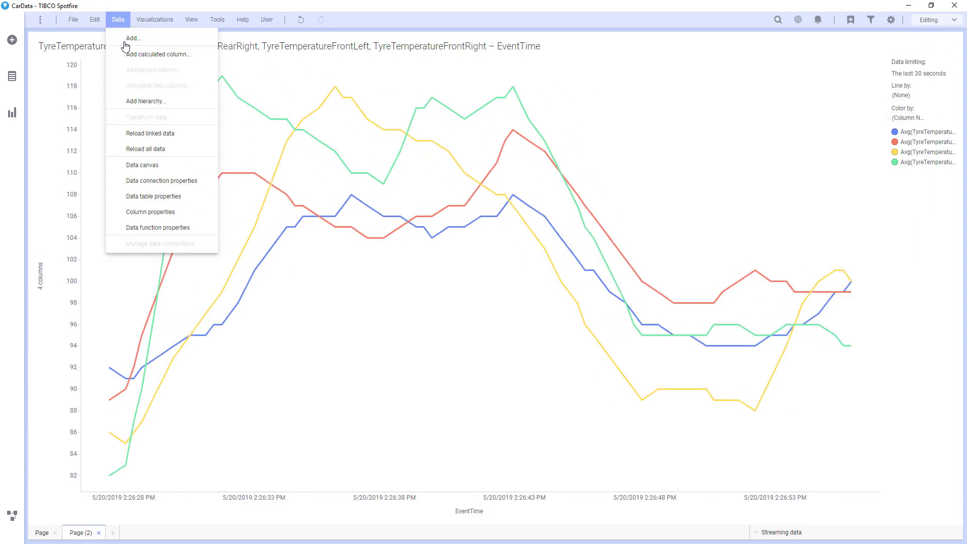
left_click(126, 55)
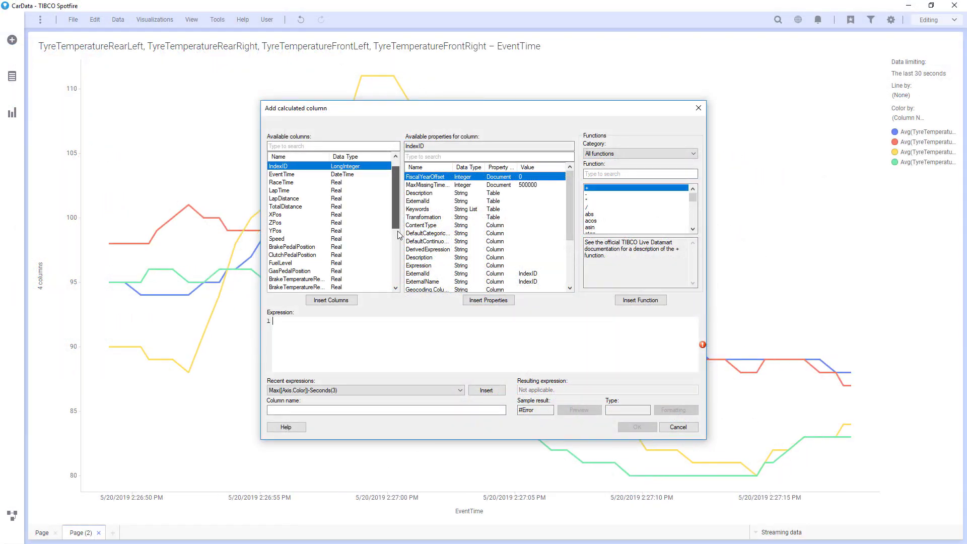
left_click_drag(396, 174, 396, 229)
left_click(322, 239)
left_click(322, 263, "shift")
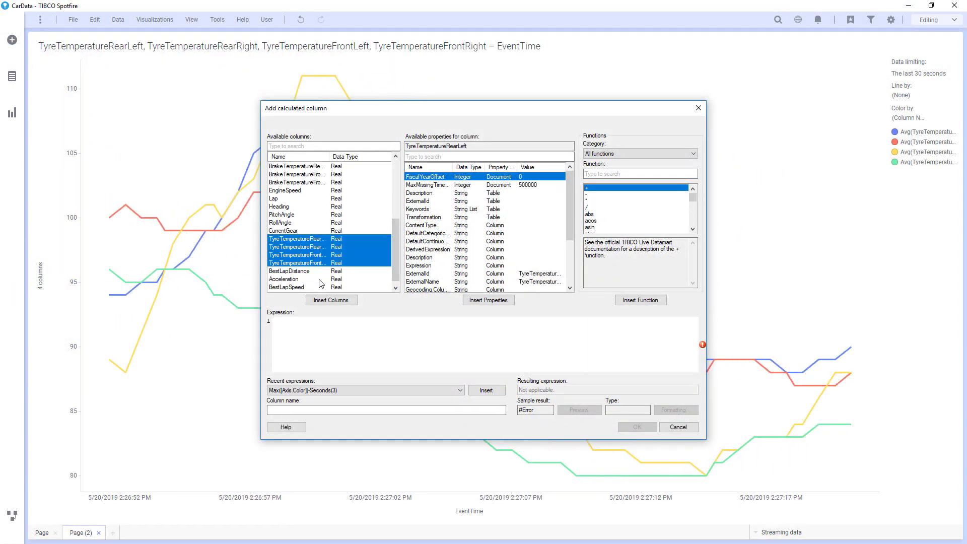
left_click(331, 300)
- Rewrite the expression as the four tyre temperatures summed and divided by 4
left_click(274, 323)
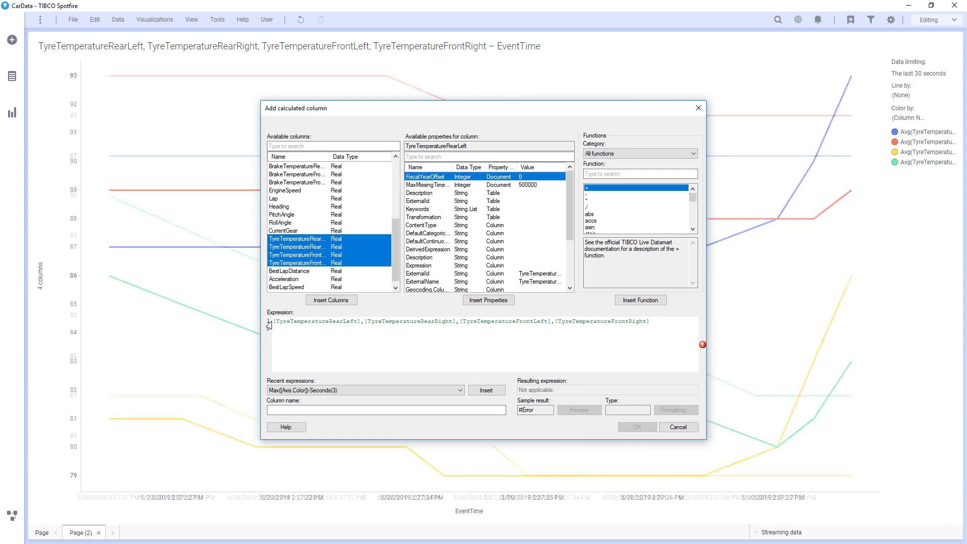
type("(")
double_click(365, 323)
type("+")
double_click(461, 321)
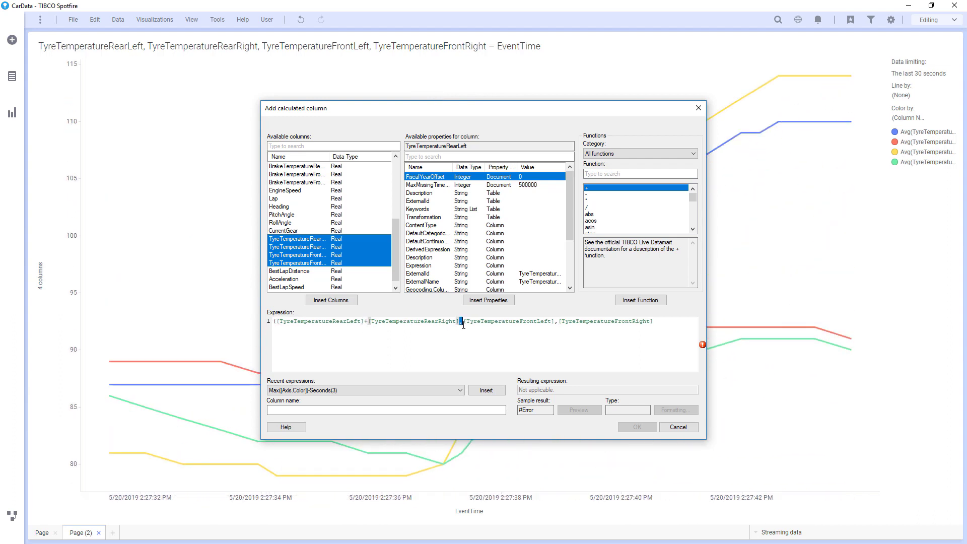
type("+")
double_click(556, 322)
type("+")
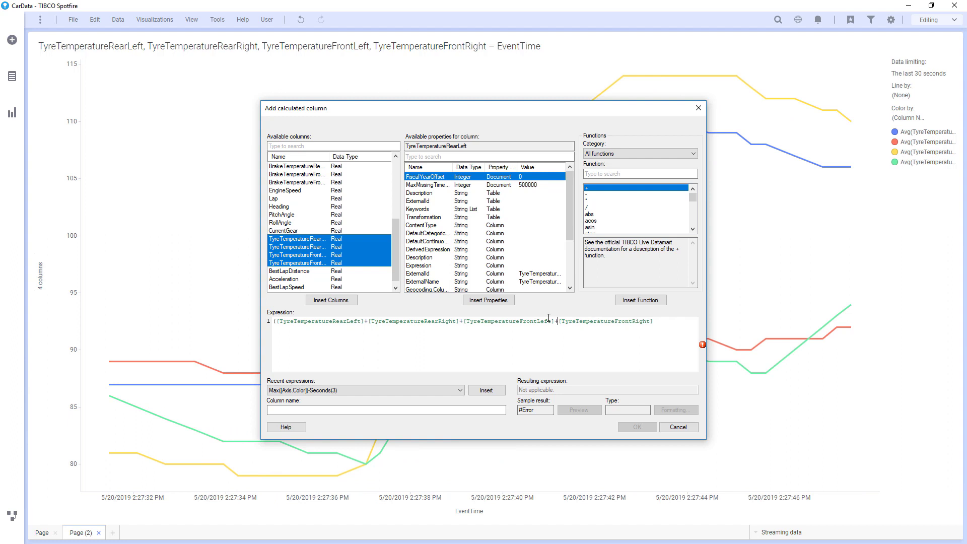
left_click(650, 322)
type(")/4")
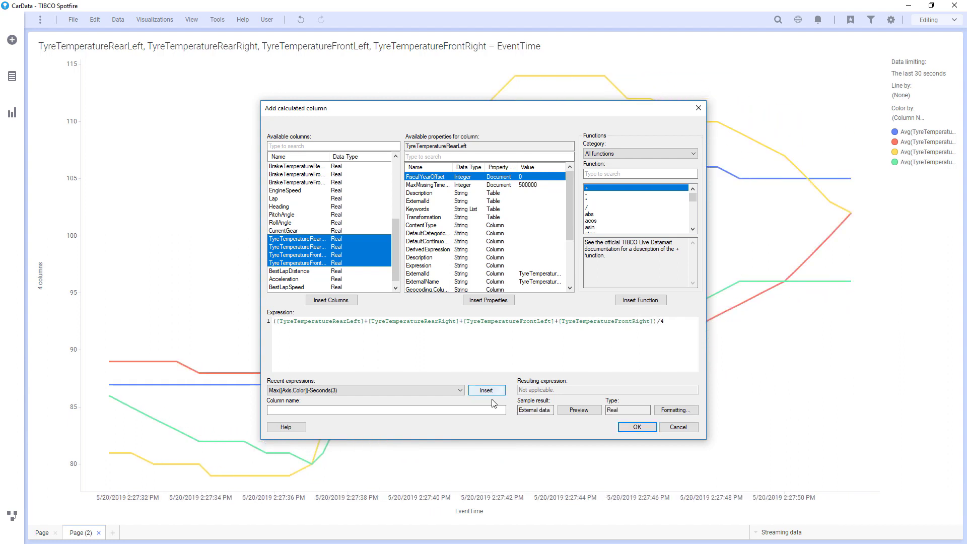
- Name the calculated column 'Overall Tyre Temp' and create it
left_click(482, 409)
type("Overall")
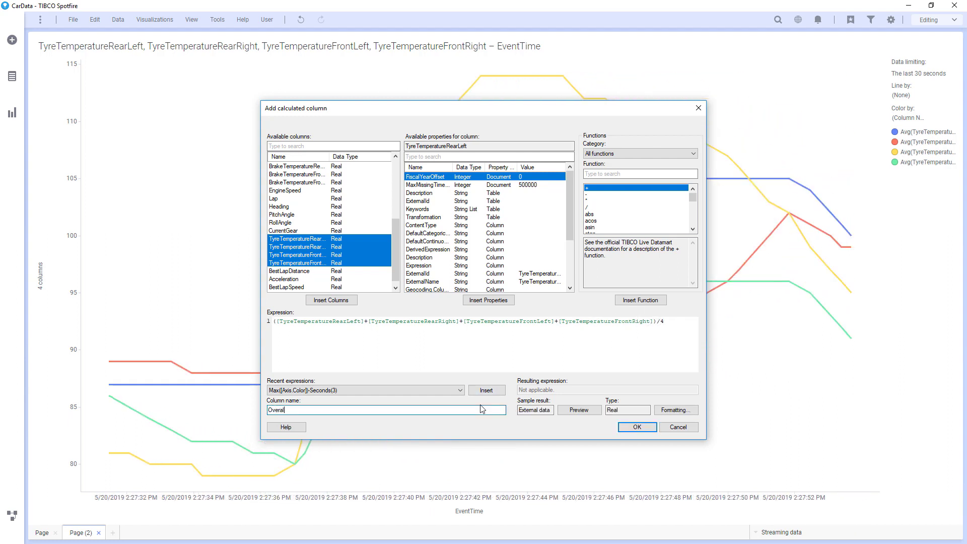
type(" Tyre Temp")
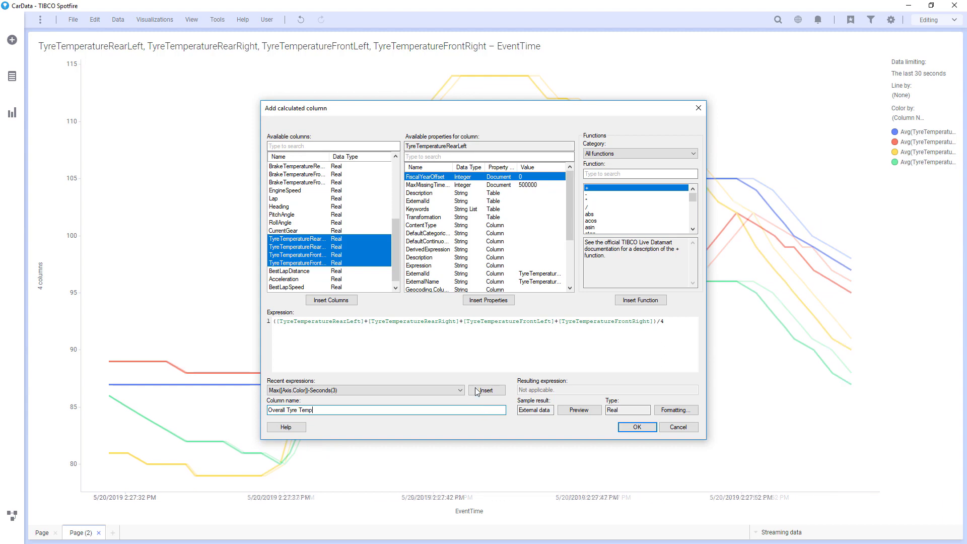
left_click(638, 427)
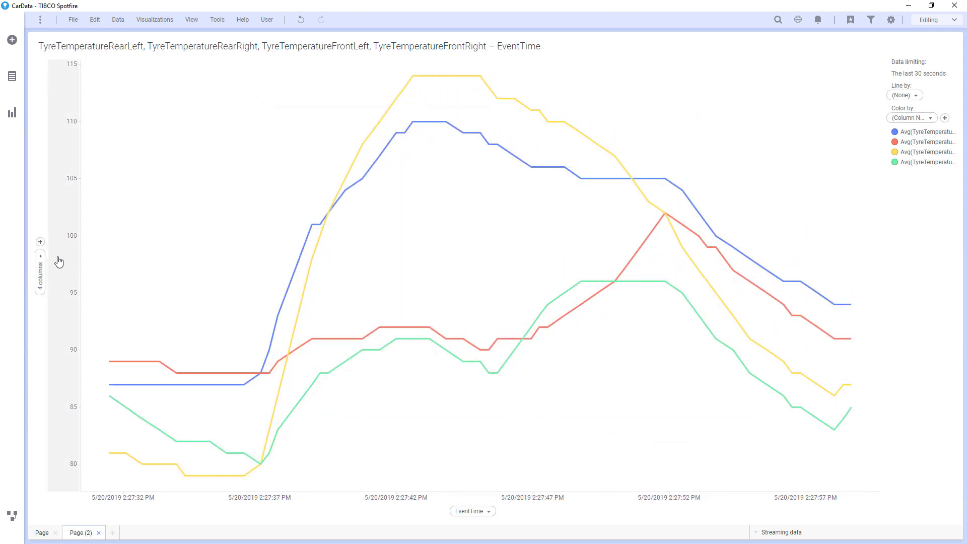
- Plot Overall Tyre Temp, averaged rather than summed, on the tyre temperature chart's value axis
right_click(40, 245)
left_click(76, 260)
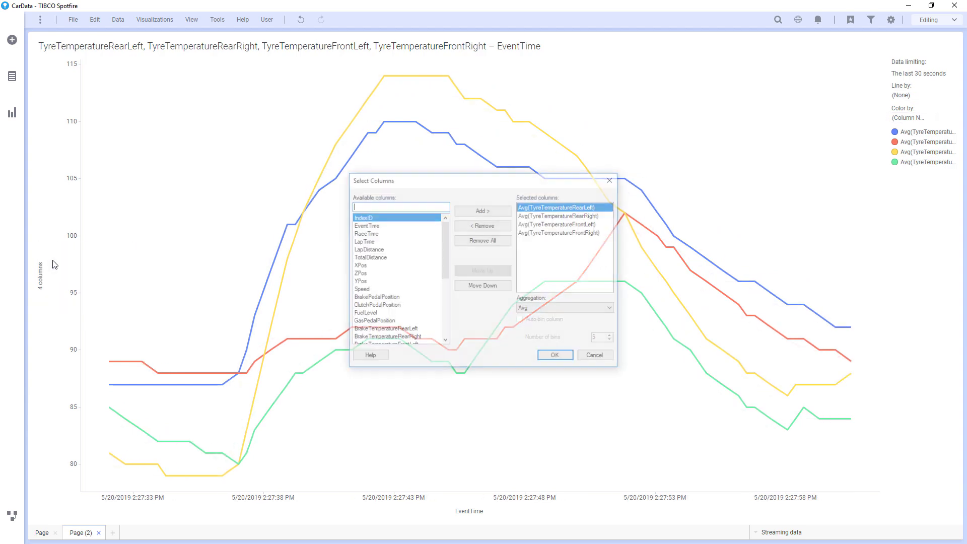
left_click_drag(446, 249, 443, 309)
left_click(391, 338)
left_click(482, 210)
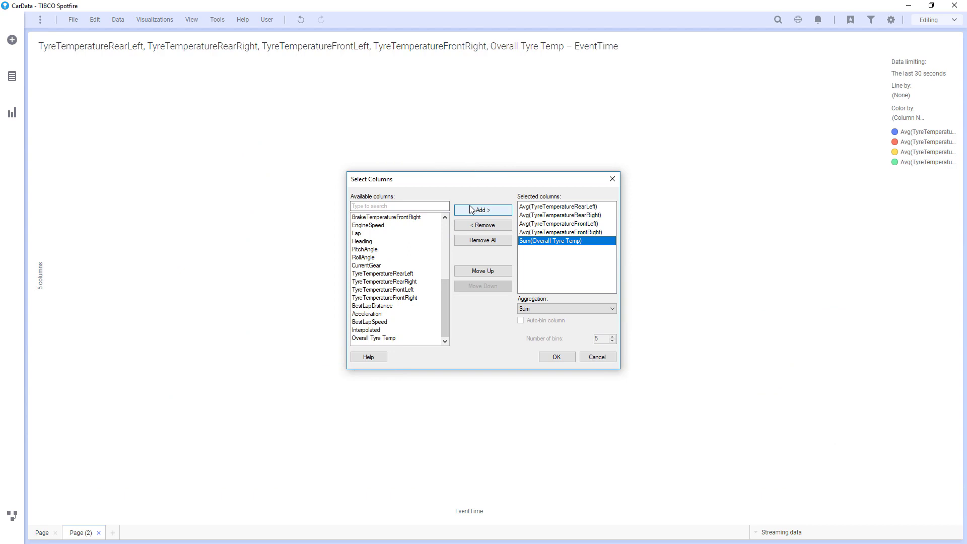
left_click(559, 308)
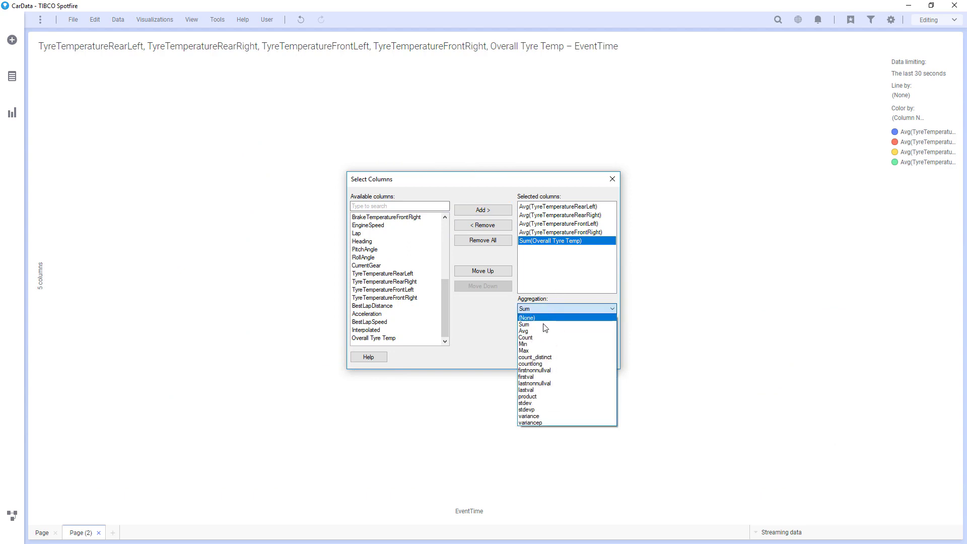
left_click(540, 328)
left_click(553, 357)
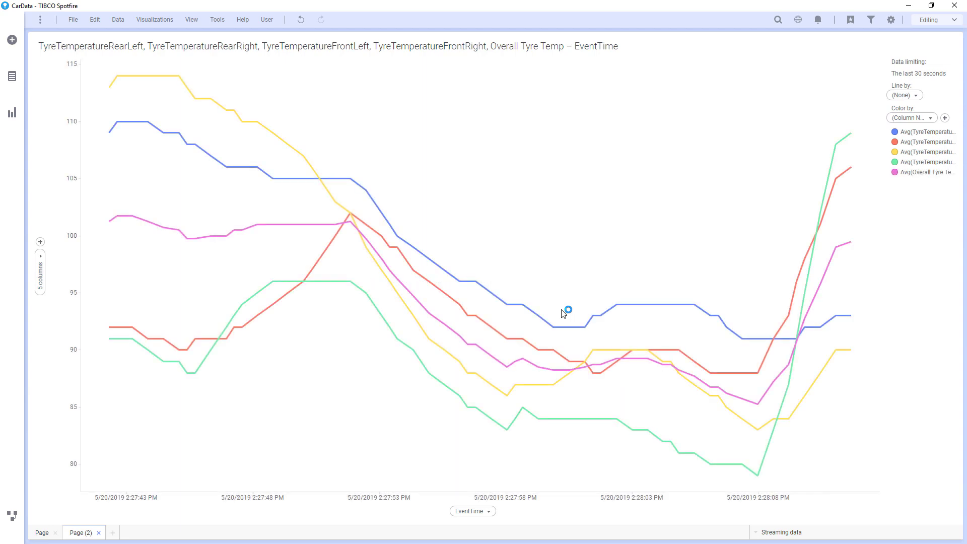
- Colour the Overall Tyre Temp line black and add a new page, Page (3)
left_click(895, 175)
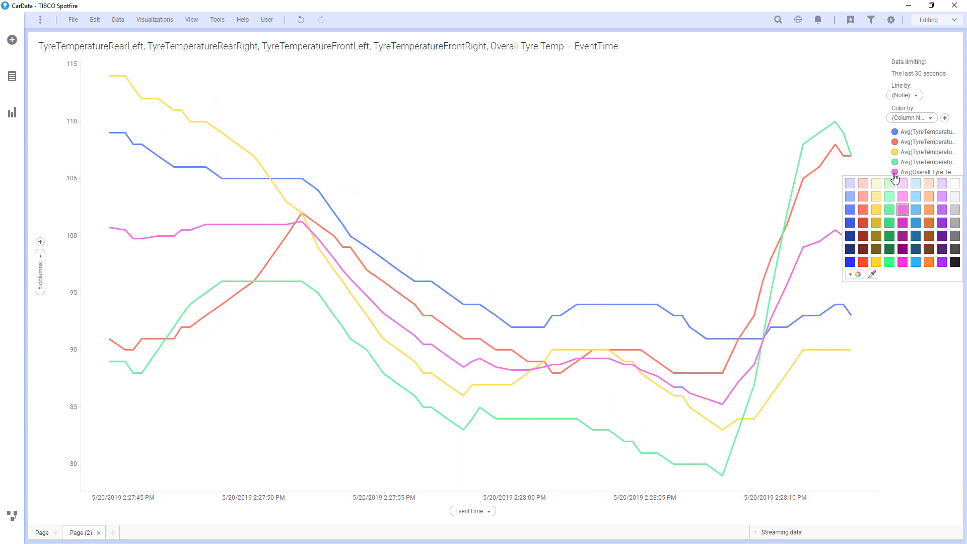
left_click(956, 270)
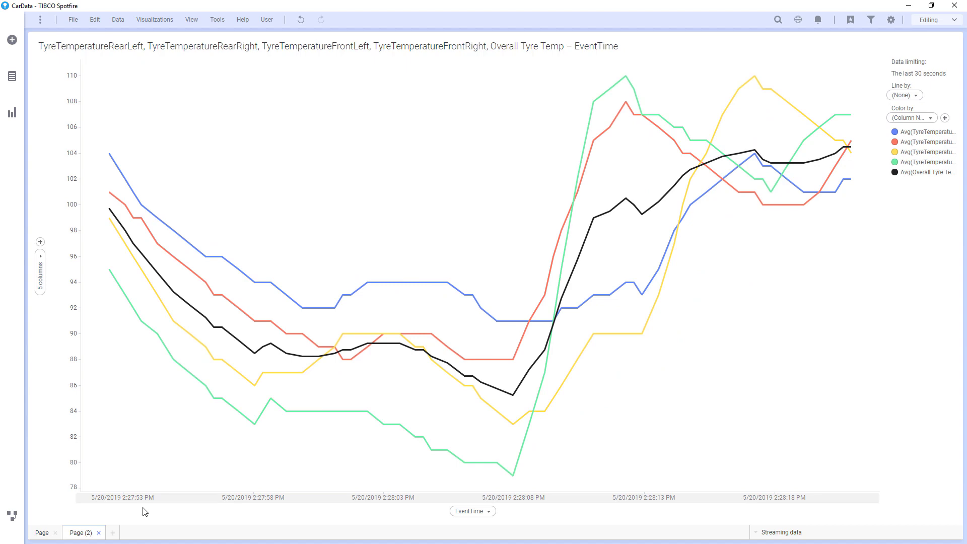
left_click(112, 533)
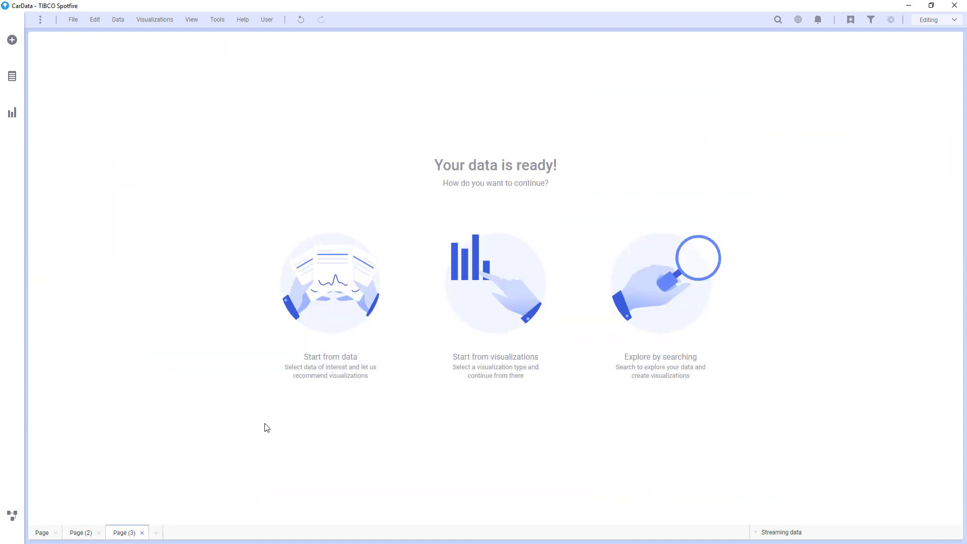
- Add the local RaceTrack.shp shapefile to the analysis
left_click(13, 43)
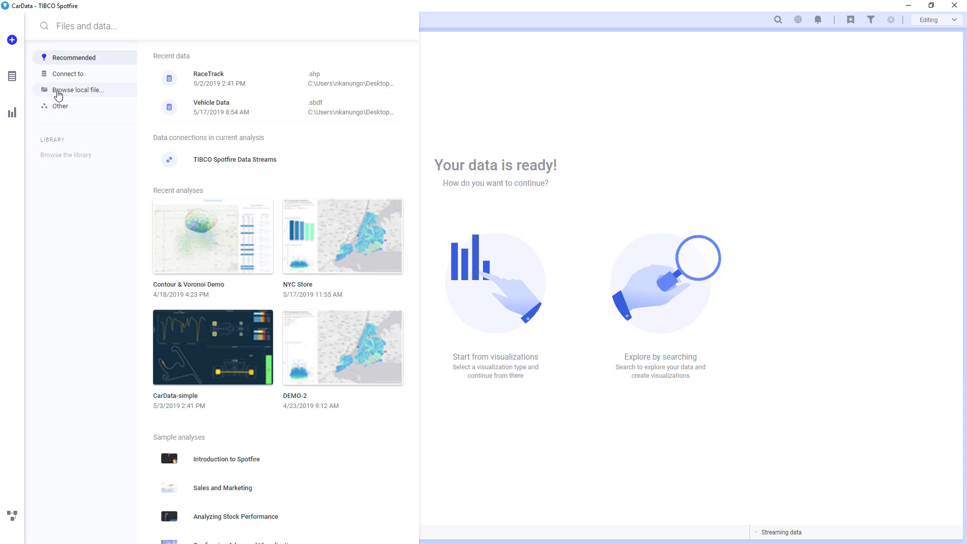
left_click(59, 91)
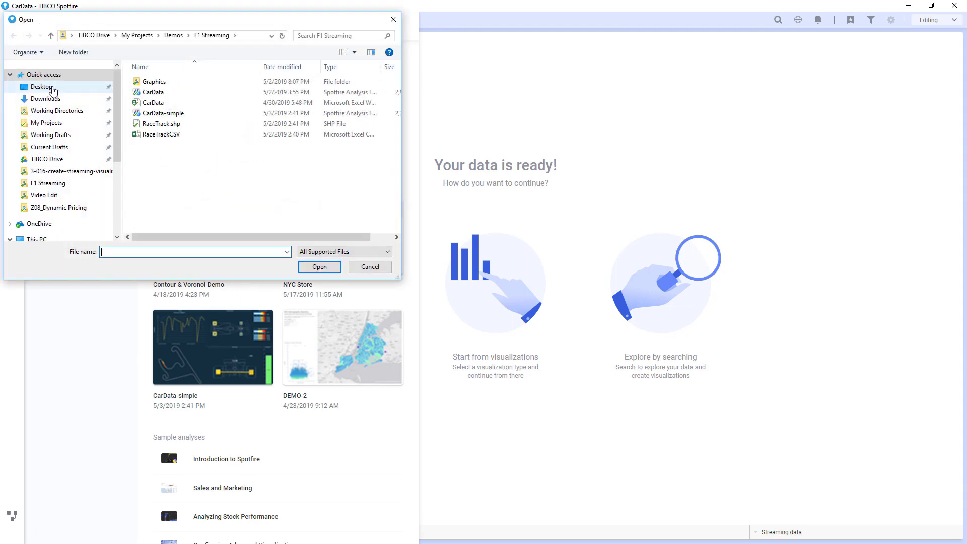
double_click(171, 124)
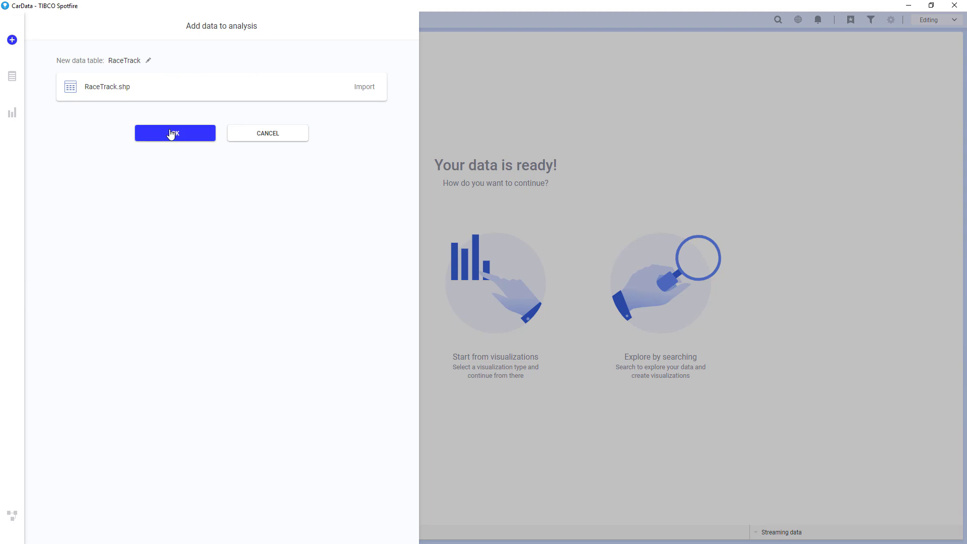
left_click(171, 134)
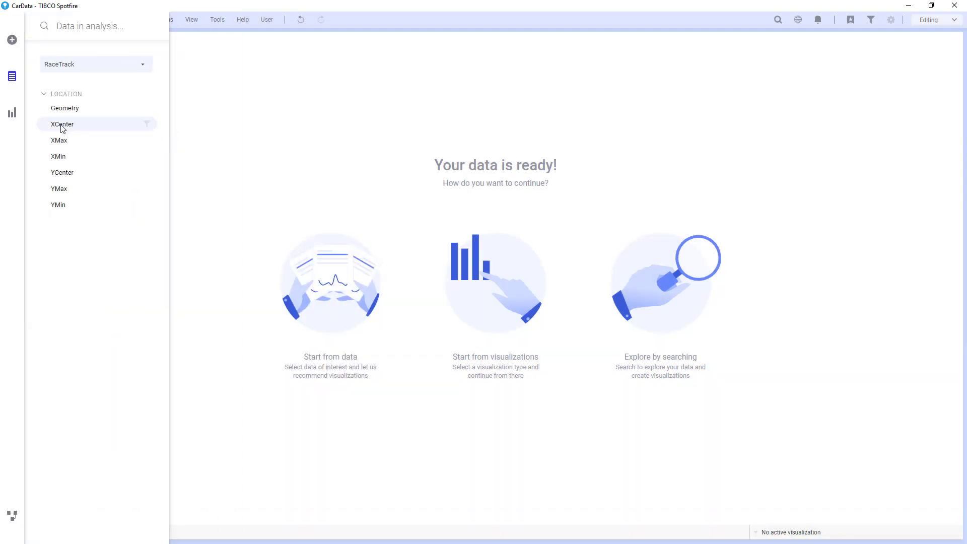
- Place a map chart outlining the RaceTrack circuit on Page (3)
left_click(12, 114)
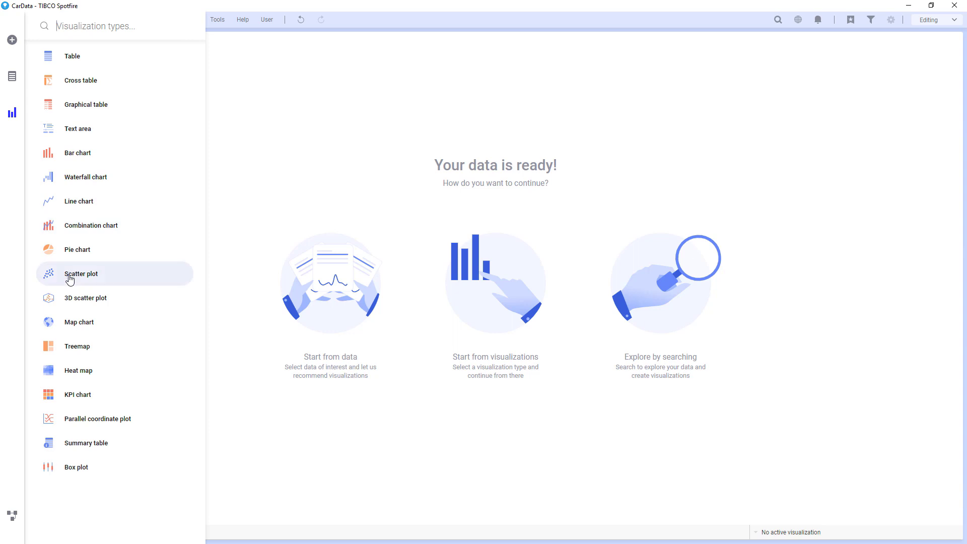
left_click_drag(72, 321, 361, 207)
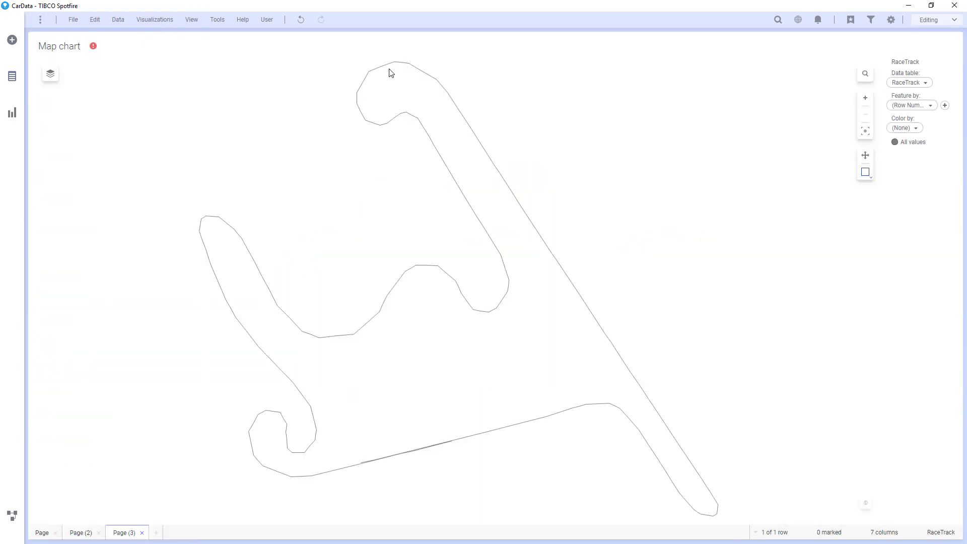
right_click(540, 121)
- Add a CarData marker layer to the map with coordinate reference system None
left_click(610, 363)
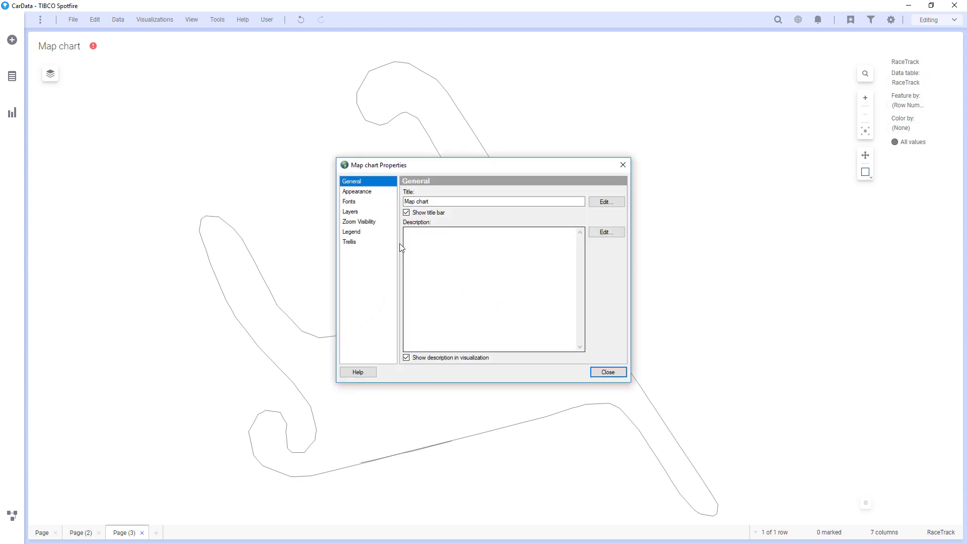
left_click(373, 213)
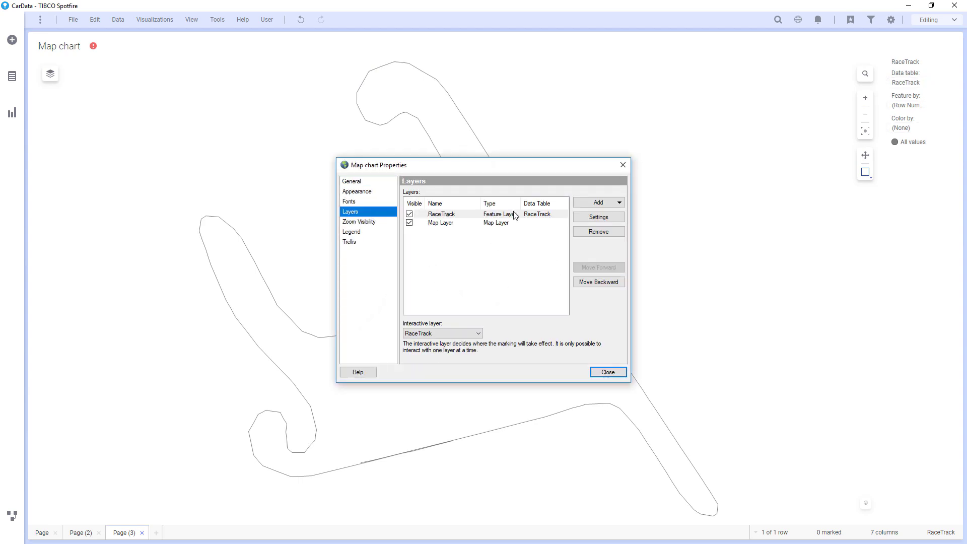
left_click(599, 203)
mouse_move(608, 216)
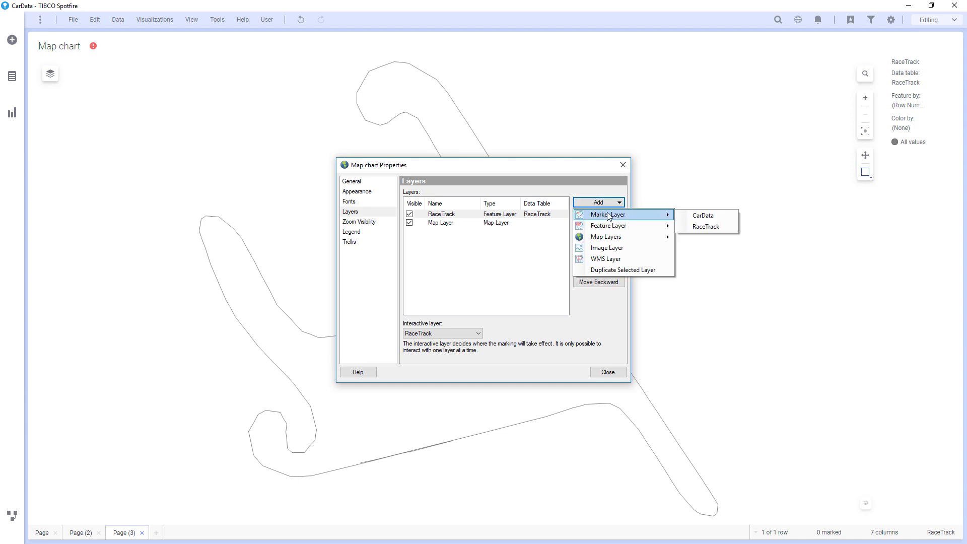
left_click(703, 216)
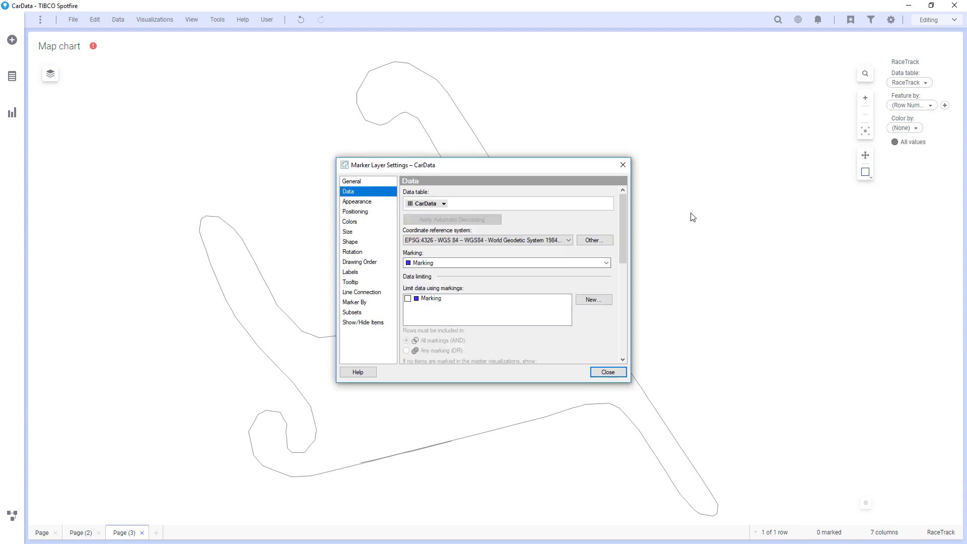
left_click(533, 242)
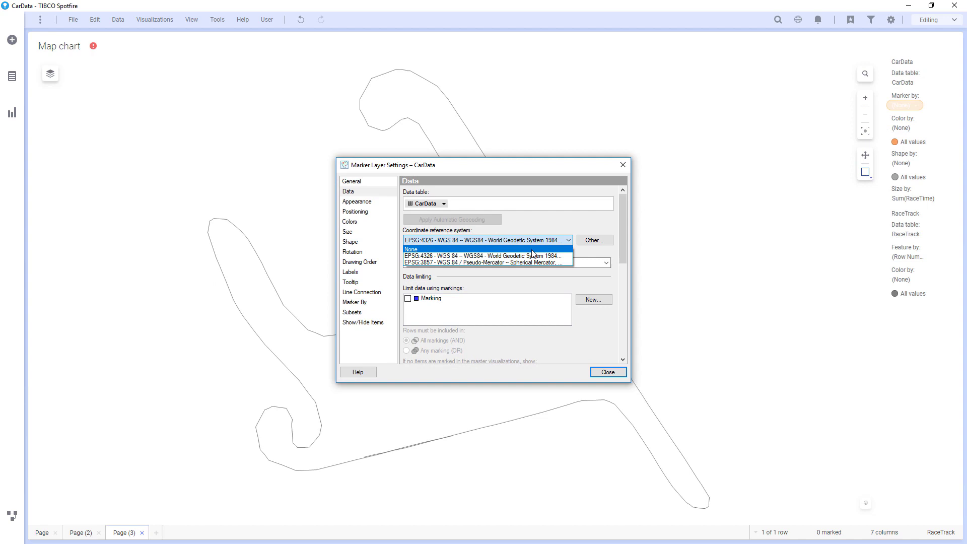
left_click(534, 253)
- Position markers by coordinate columns, using XPos without aggregation as X
scroll(533, 253, "up", 1)
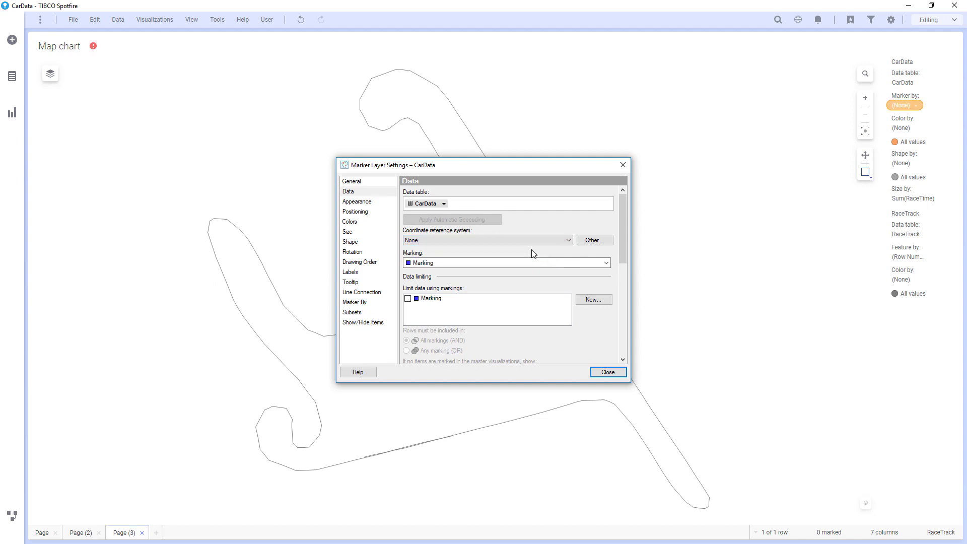
left_click(370, 212)
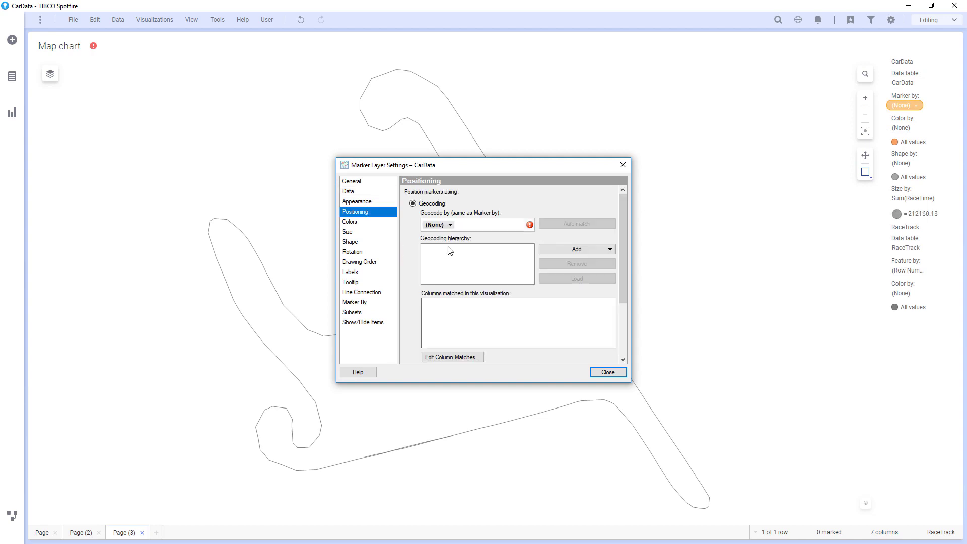
scroll(450, 251, "down", 3)
left_click(434, 304)
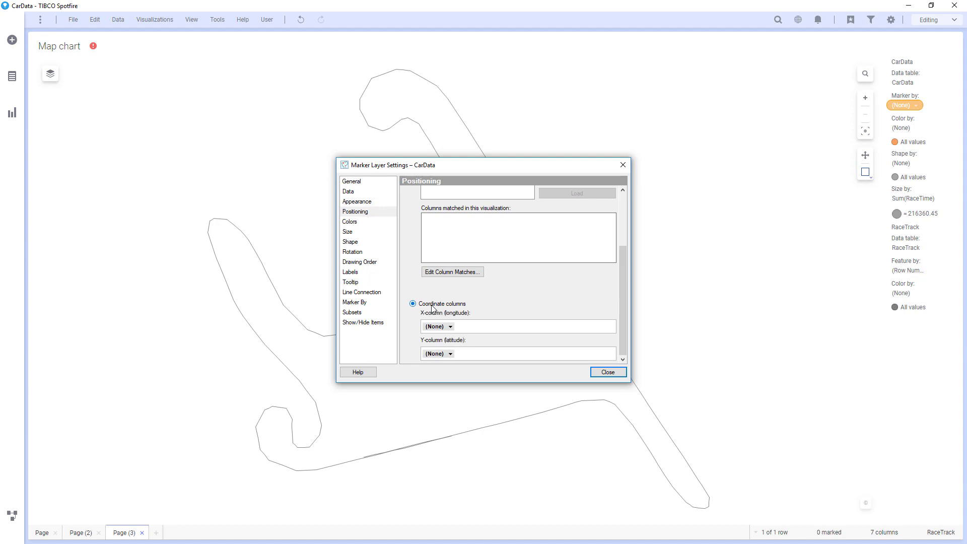
left_click(450, 327)
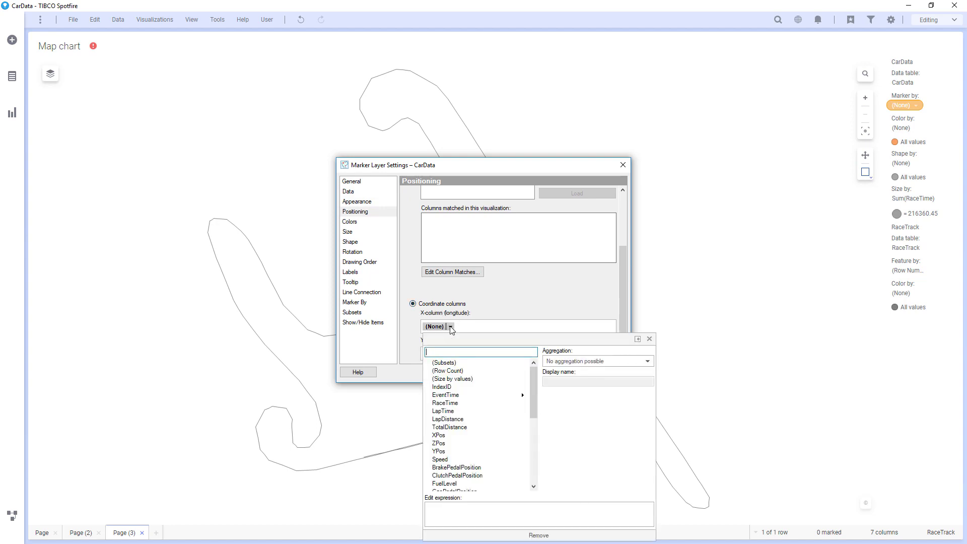
left_click(443, 436)
left_click(597, 361)
left_click(560, 382)
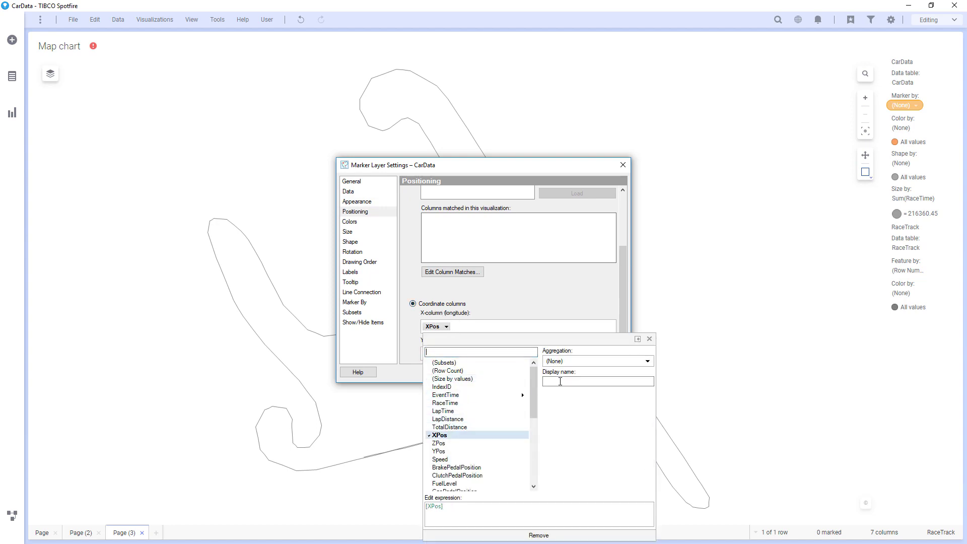
left_click(521, 299)
- Use YPos without aggregation as the Y coordinate and finish the CarData marker layer
left_click(452, 354)
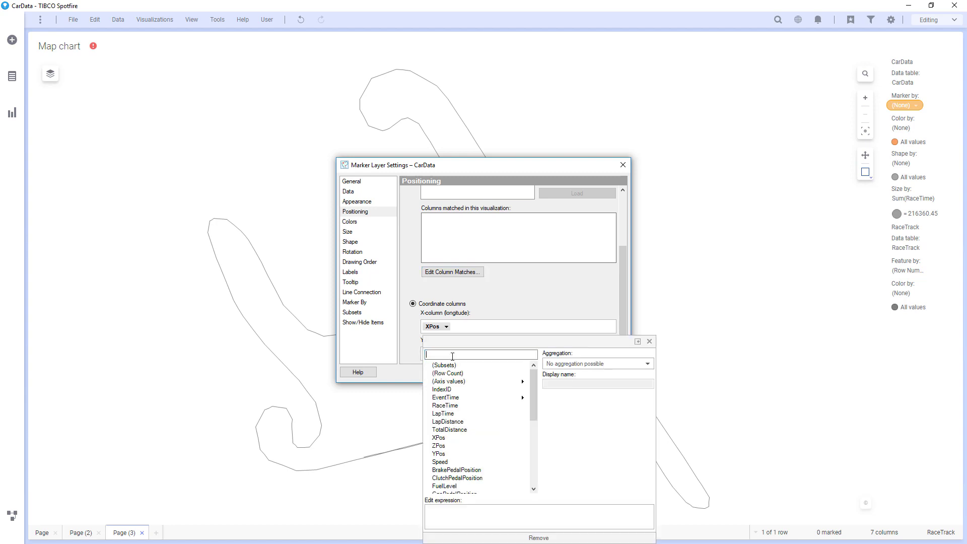
left_click(458, 455)
left_click(597, 363)
left_click(559, 383)
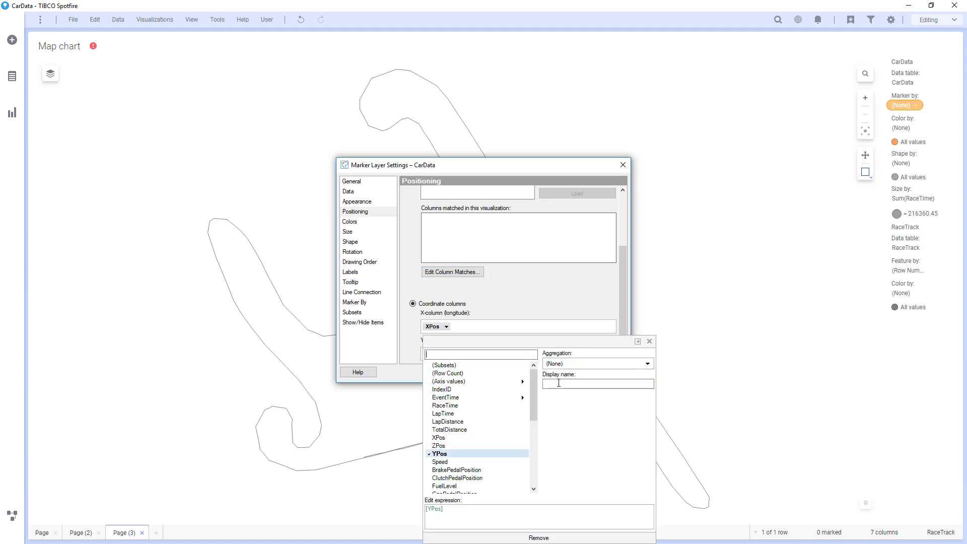
left_click(550, 313)
left_click(593, 374)
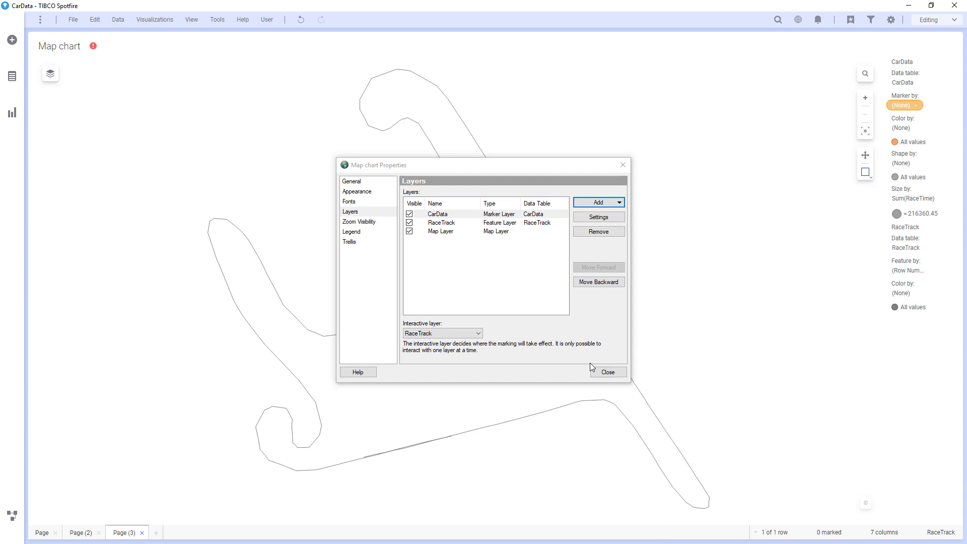
left_click_drag(561, 163, 727, 96)
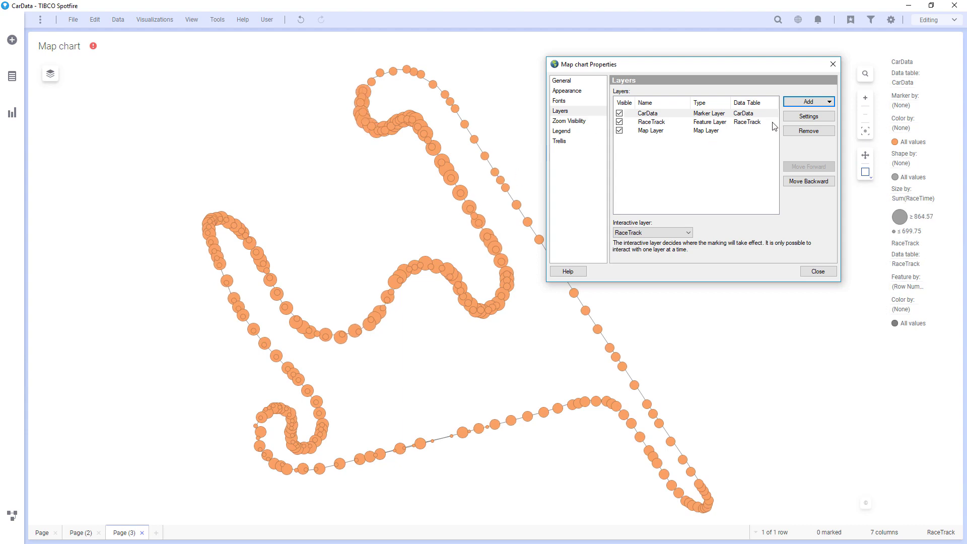
left_click(807, 116)
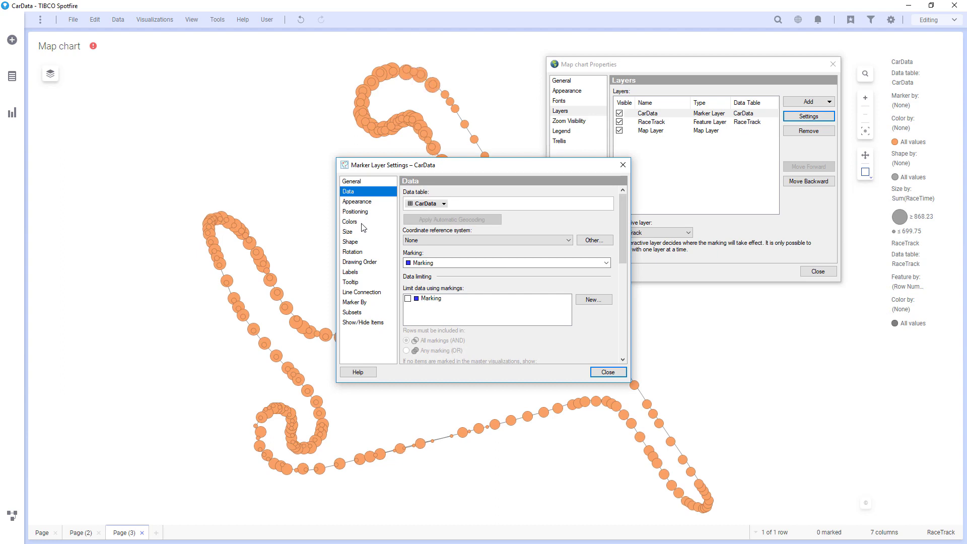
- Limit the CarData marker layer's streaming data to the last 5 seconds
scroll(428, 251, "down", 3)
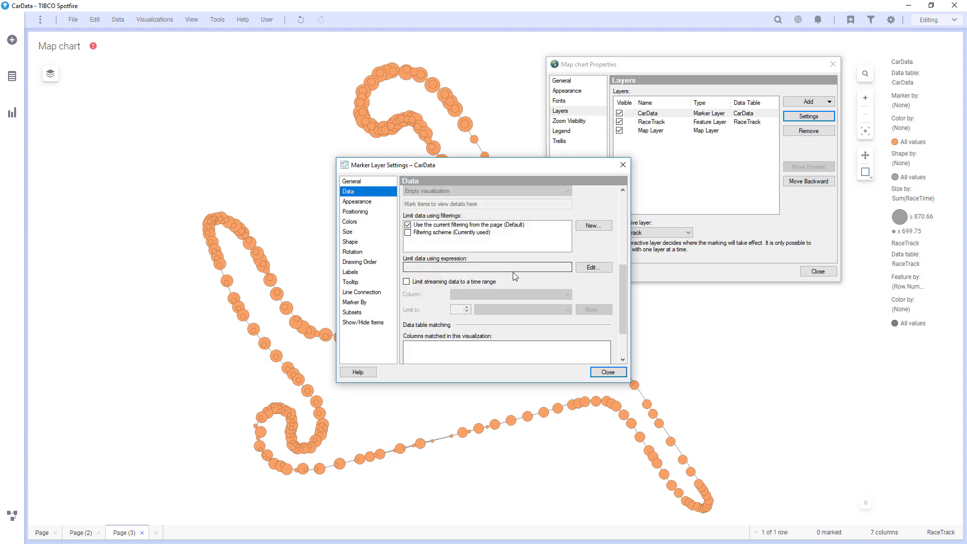
left_click(490, 283)
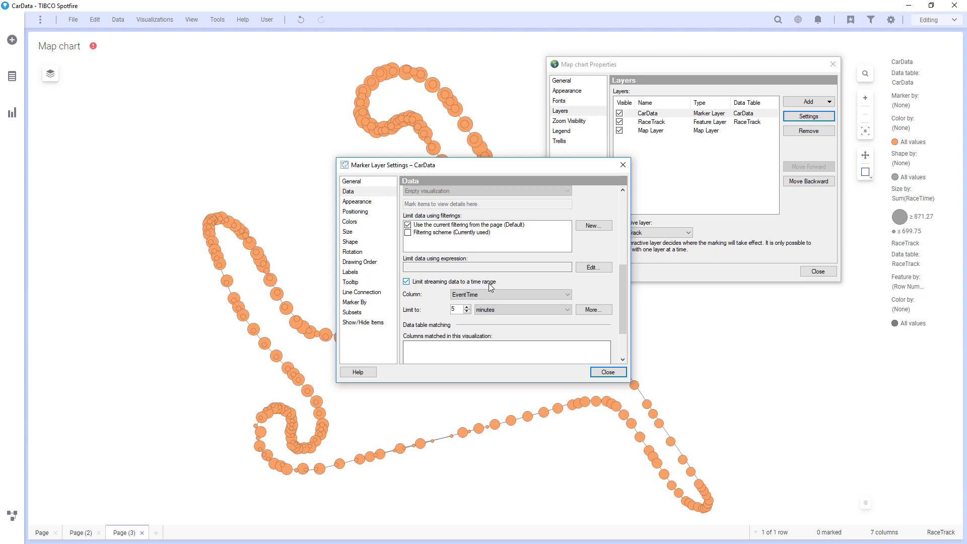
left_click(487, 310)
left_click(487, 320)
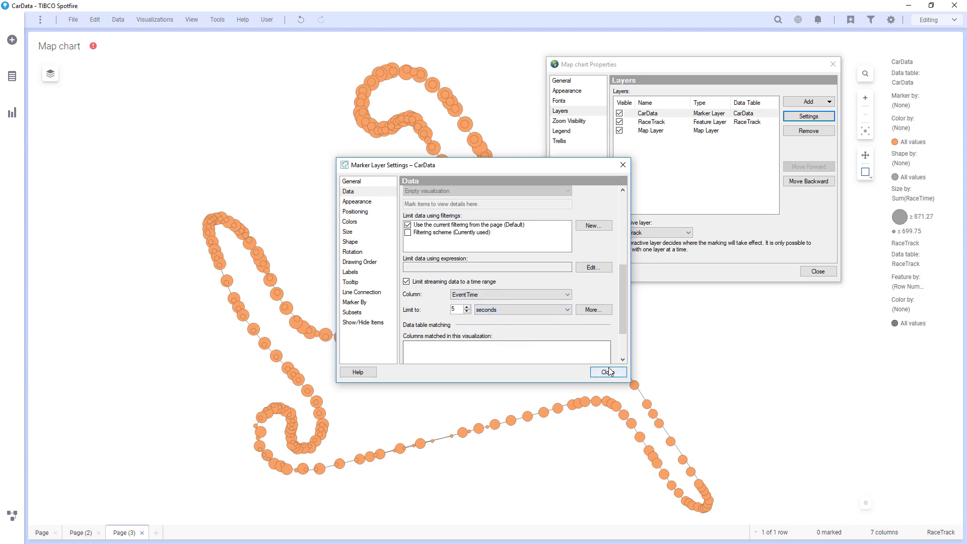
left_click(352, 182)
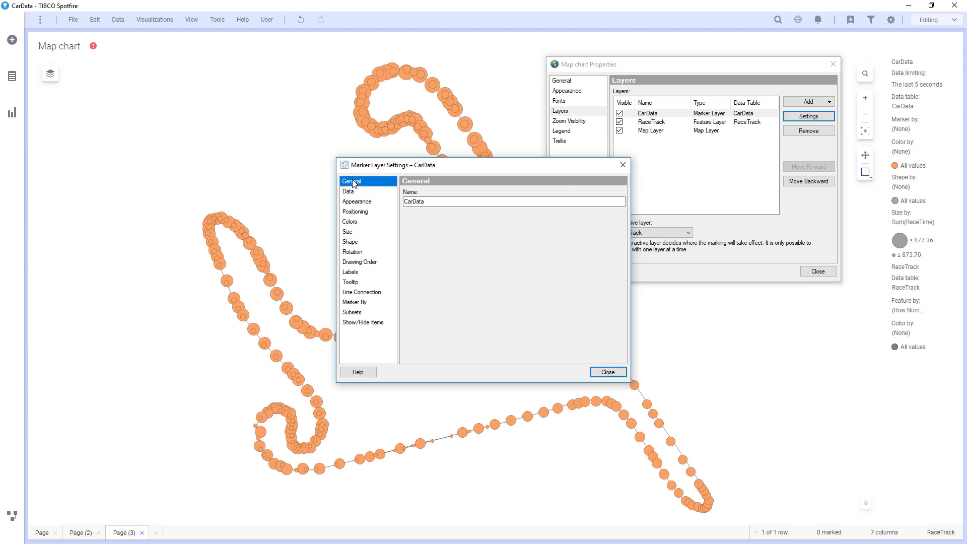
mouse_move(367, 172)
left_mouse_down()
mouse_move(571, 206)
mouse_move(642, 117)
left_mouse_up()
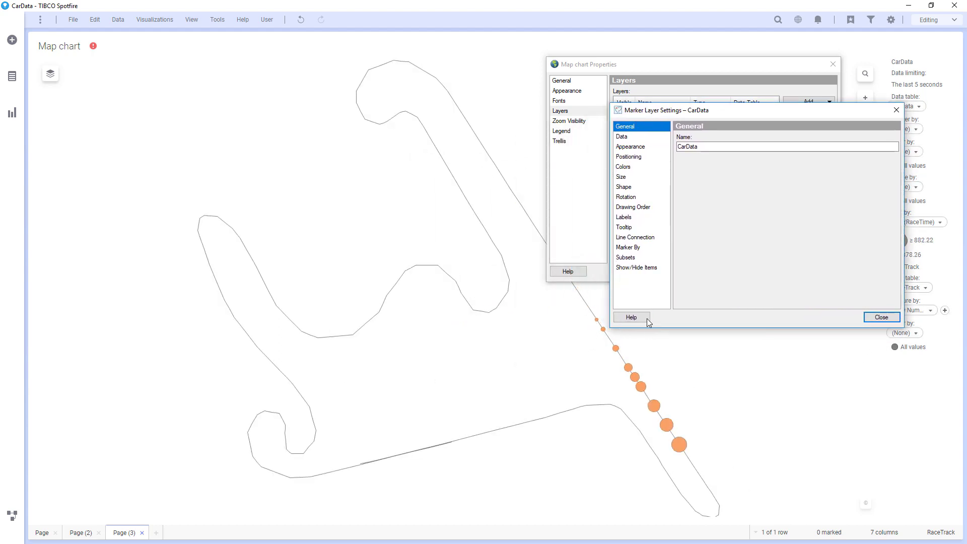
- Remove Sum(RaceTime) from Size so all car markers share one size
left_click(625, 177)
left_click(725, 174)
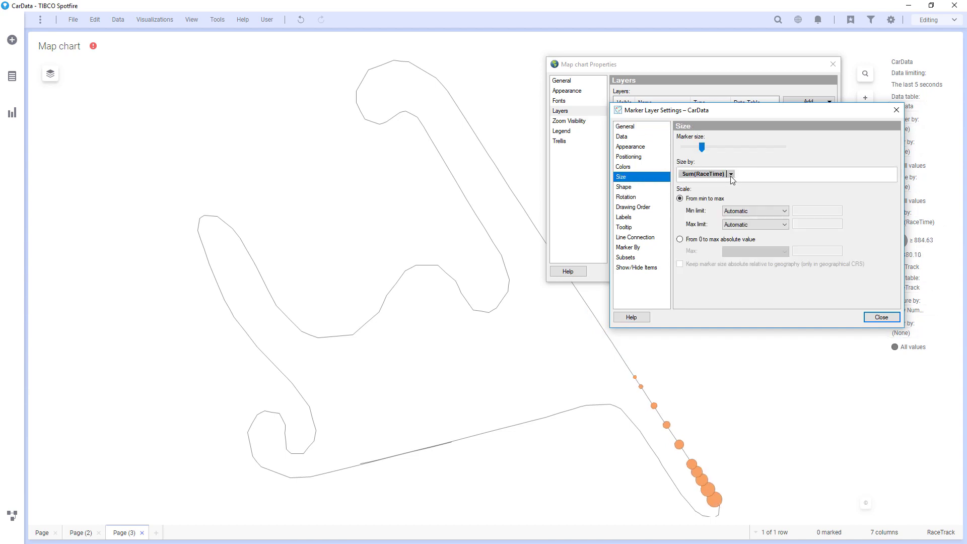
left_click(736, 382)
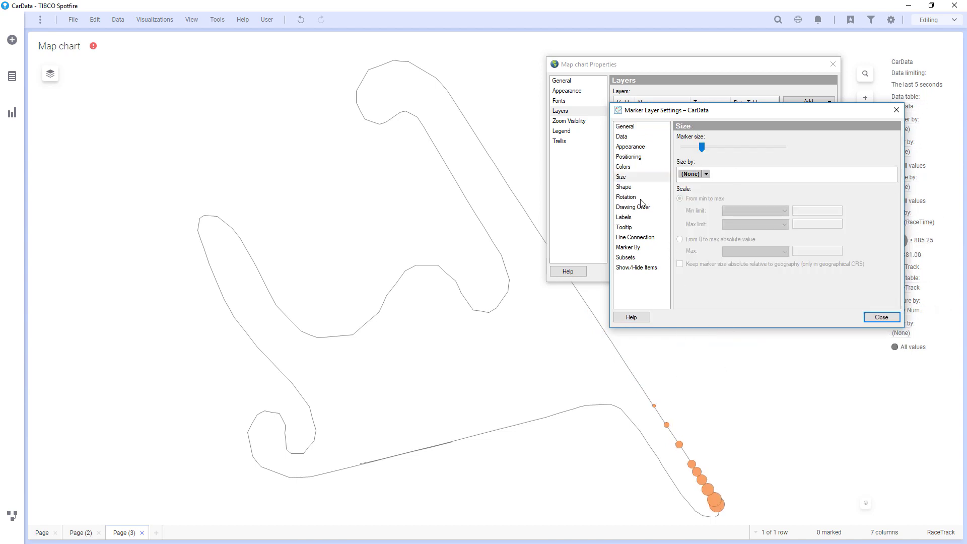
- Colour the markers by EventTime and switch the gradient minimum to a custom expression
left_click(632, 171)
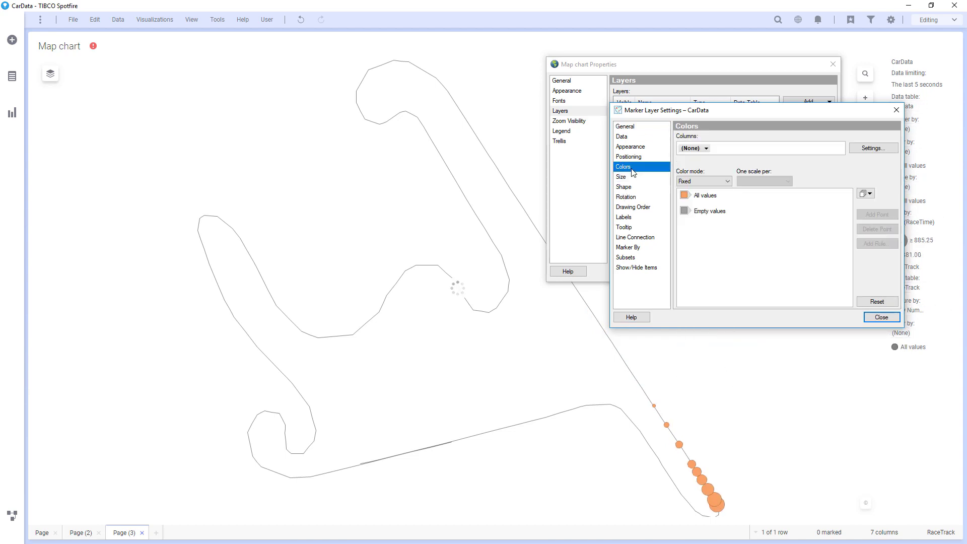
left_click(707, 149)
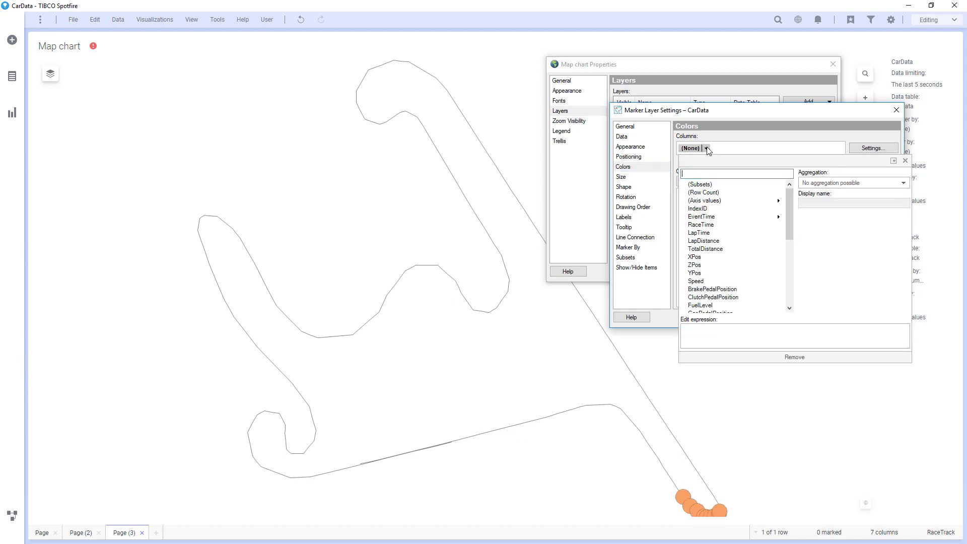
mouse_move(716, 218)
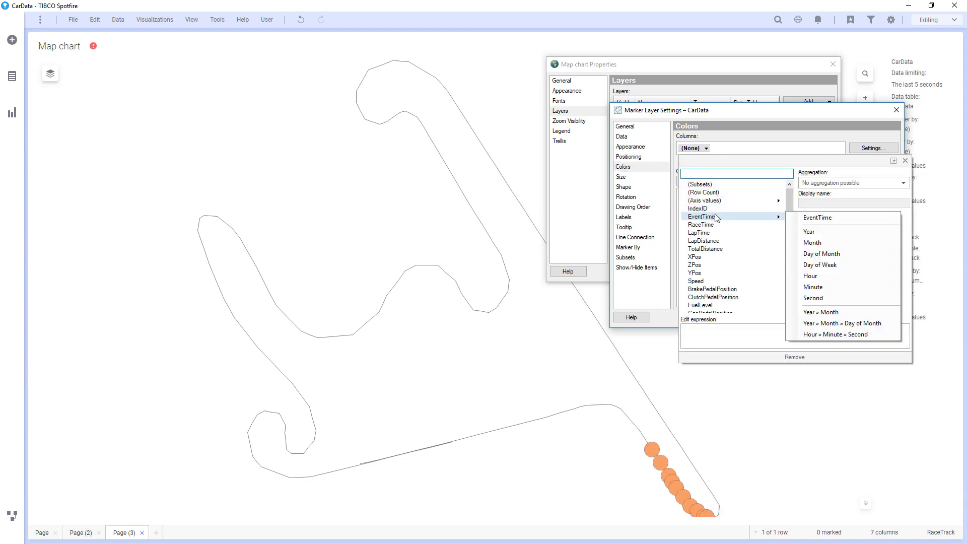
left_click(825, 217)
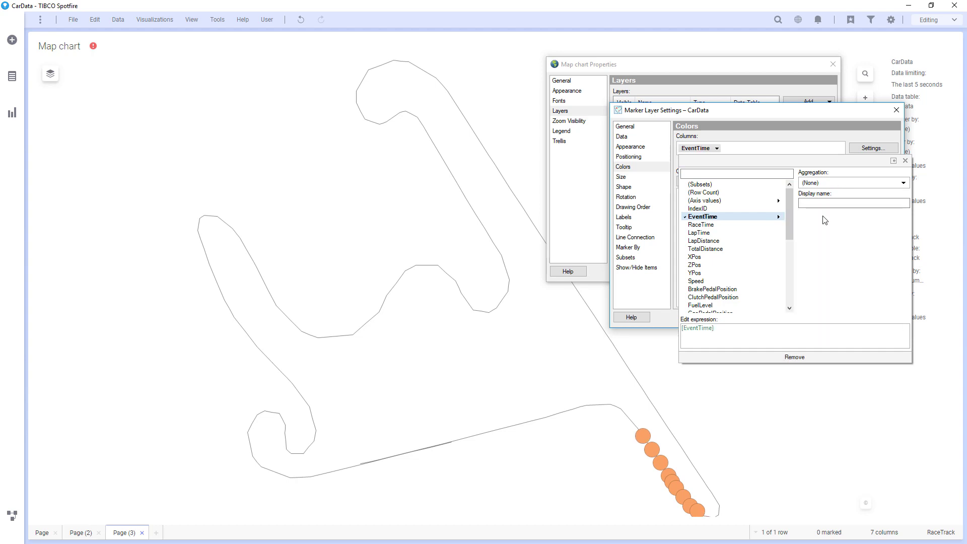
left_click(770, 137)
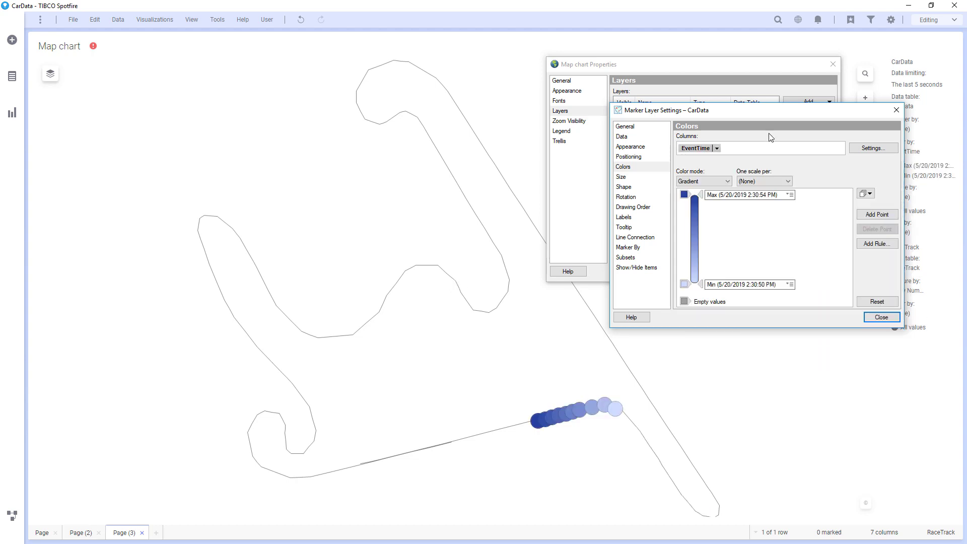
left_click(789, 284)
left_click(815, 357)
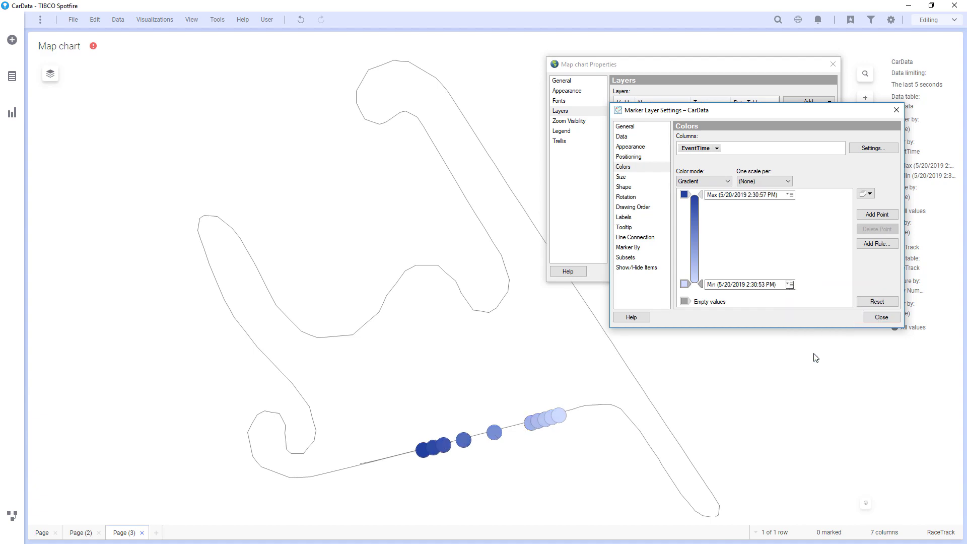
- Enter Max([Axis.Color])-Seconds(5) as the gradient's custom minimum expression
type("M")
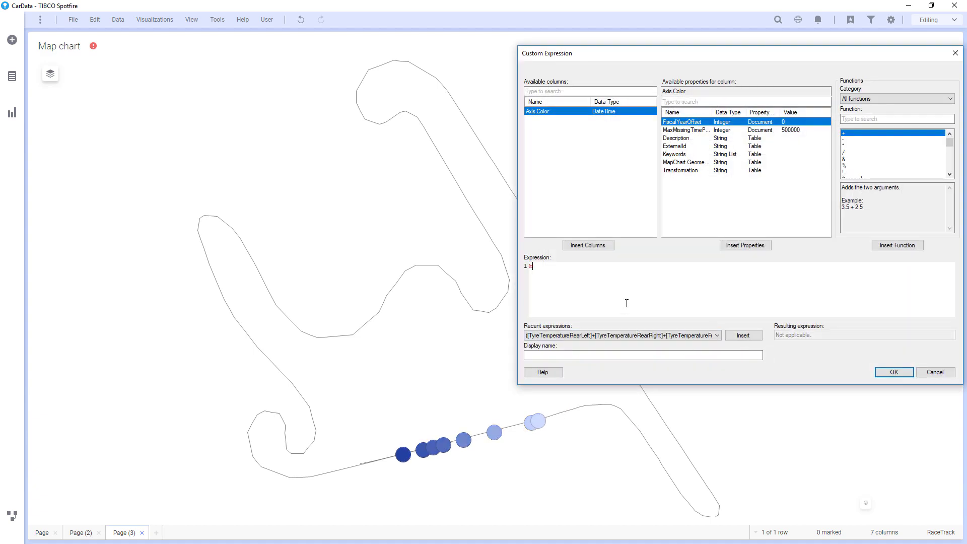
type("ax(")
left_click(600, 245)
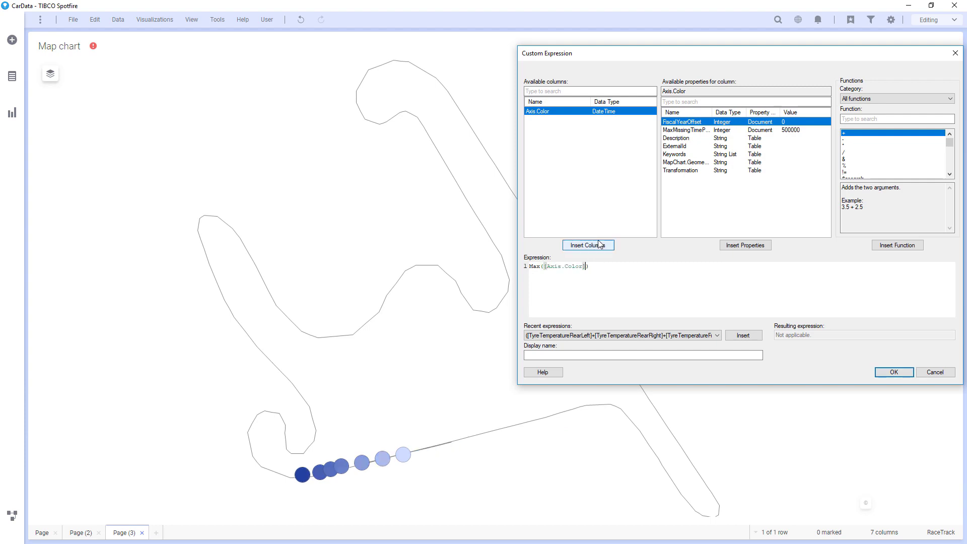
left_click(605, 266)
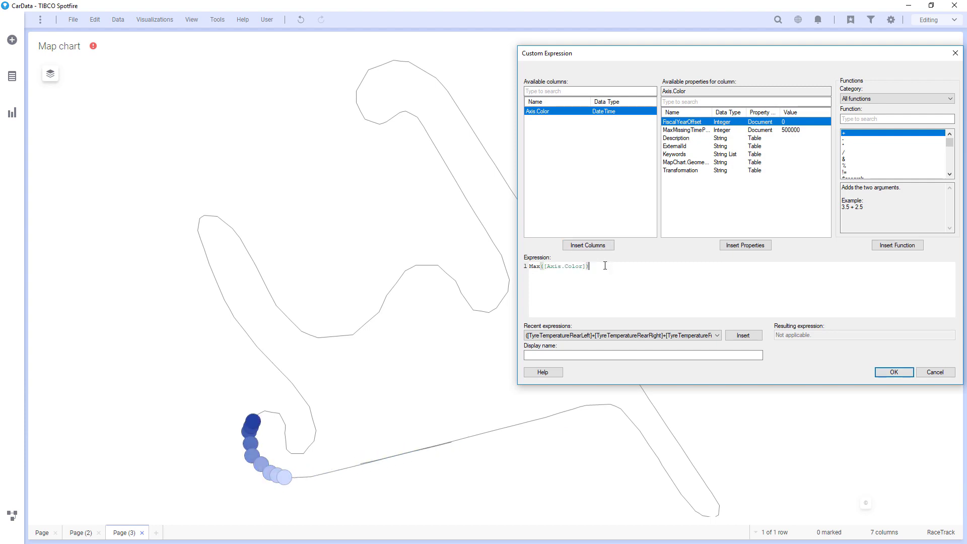
type("-Seconds")
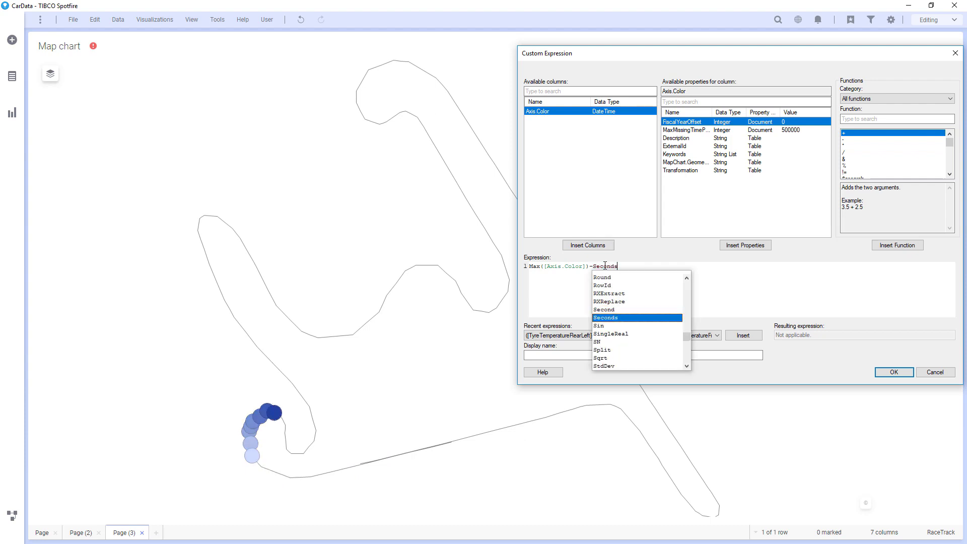
type("(5")
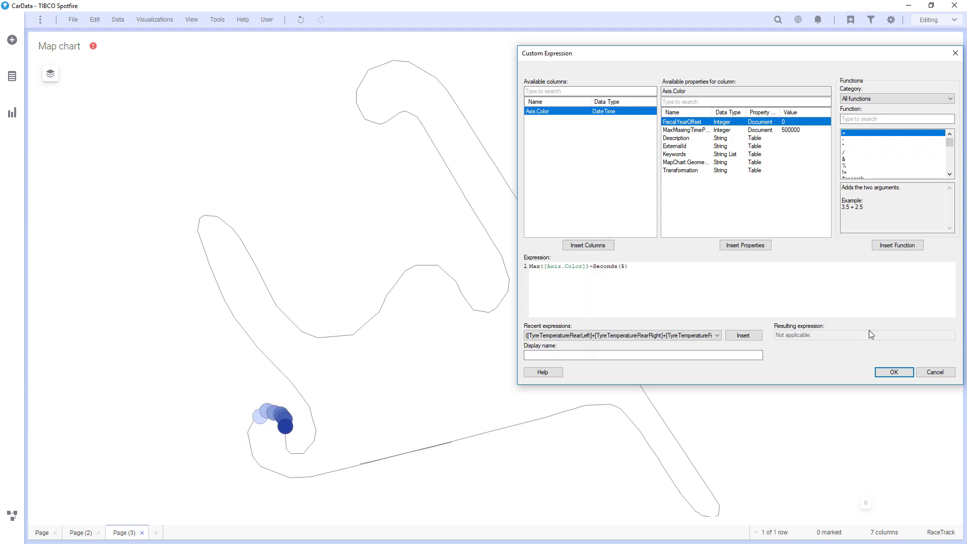
left_click(877, 373)
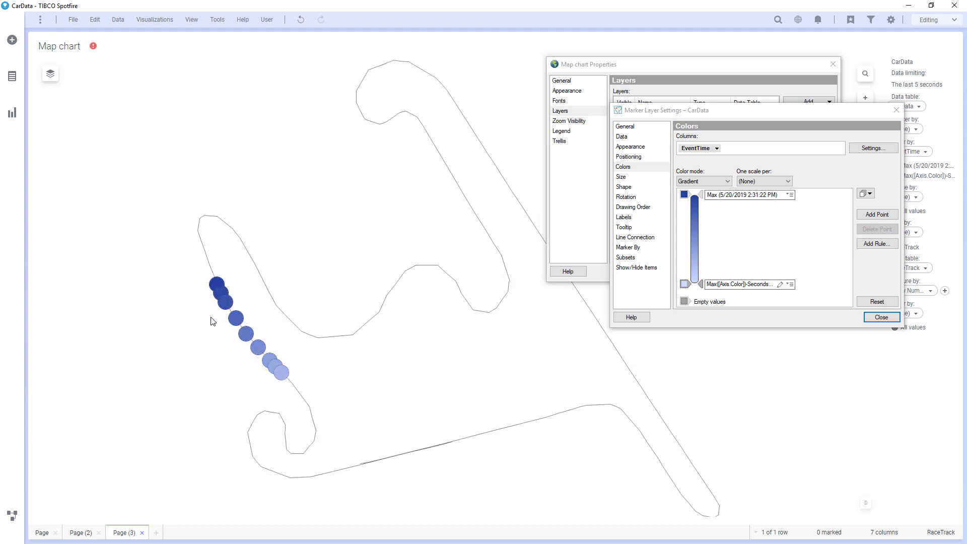
- Close the marker layer settings and clear the red marking from all charts
left_click(882, 317)
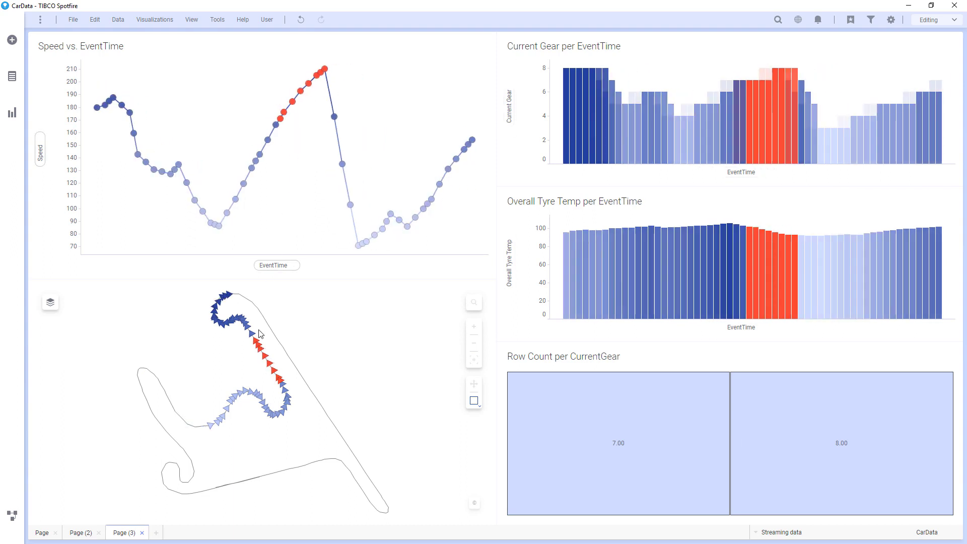
mouse_move(259, 347)
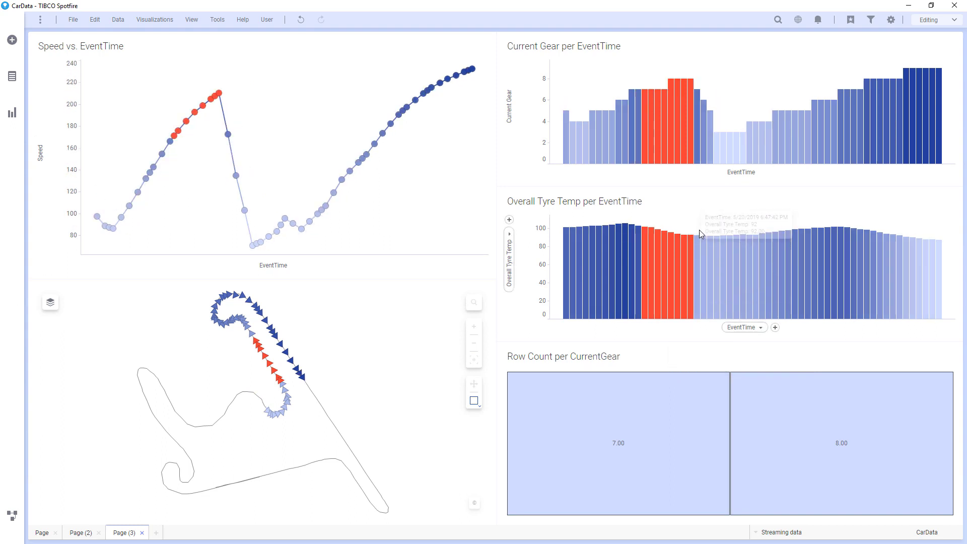
left_click(699, 229)
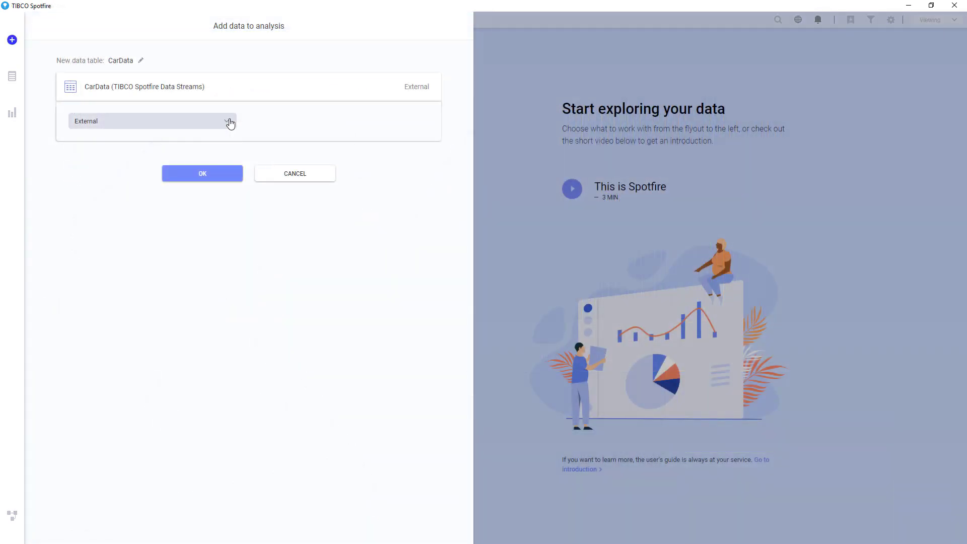
- Add the CarData stream to the analysis as imported data
left_click(228, 120)
left_click(220, 154)
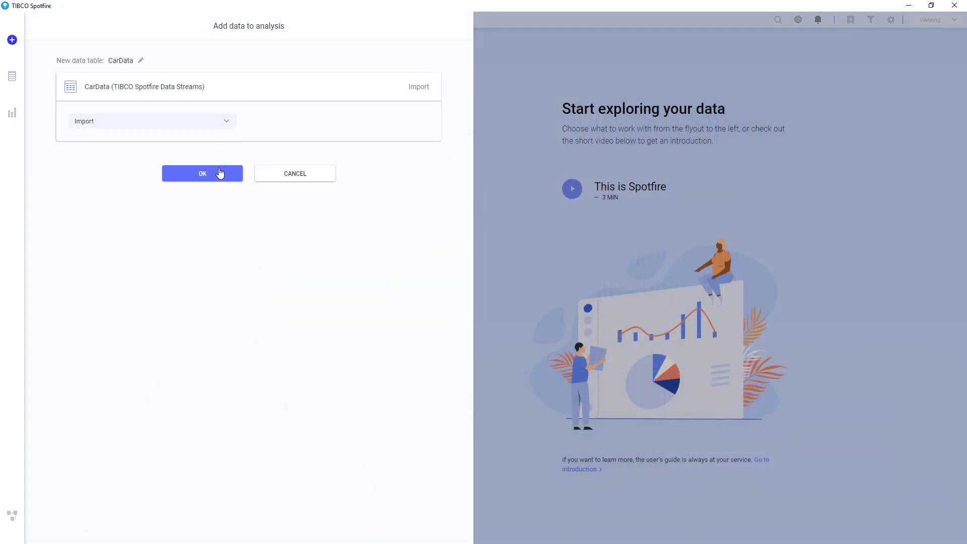
left_click(222, 173)
- Set up the R data function 'test' (output <- input) and run it
left_click(118, 20)
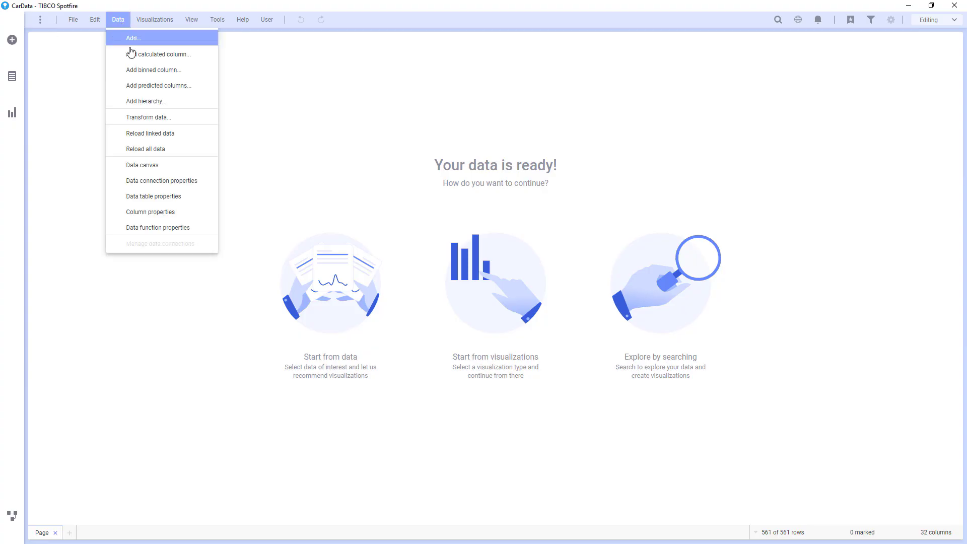
left_click(133, 51)
left_click(597, 154)
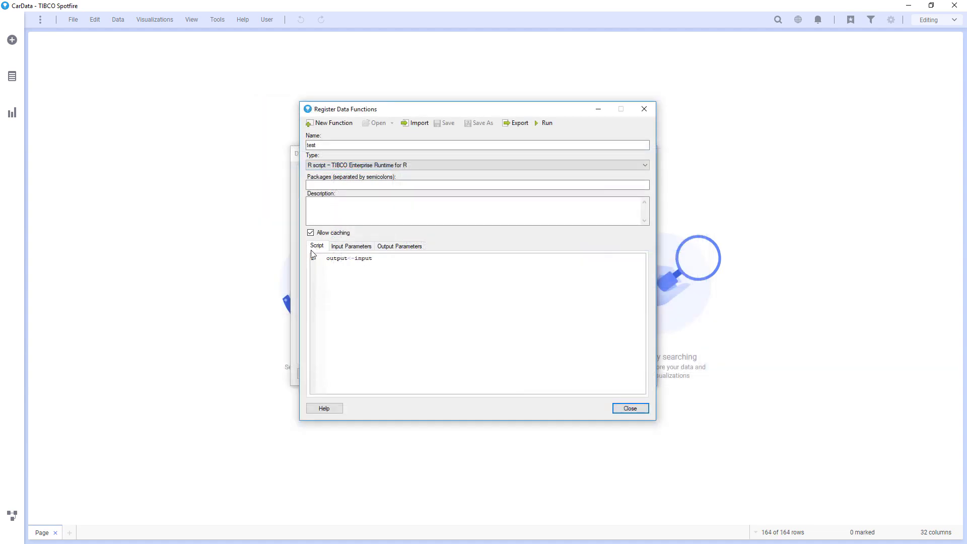
left_click(548, 124)
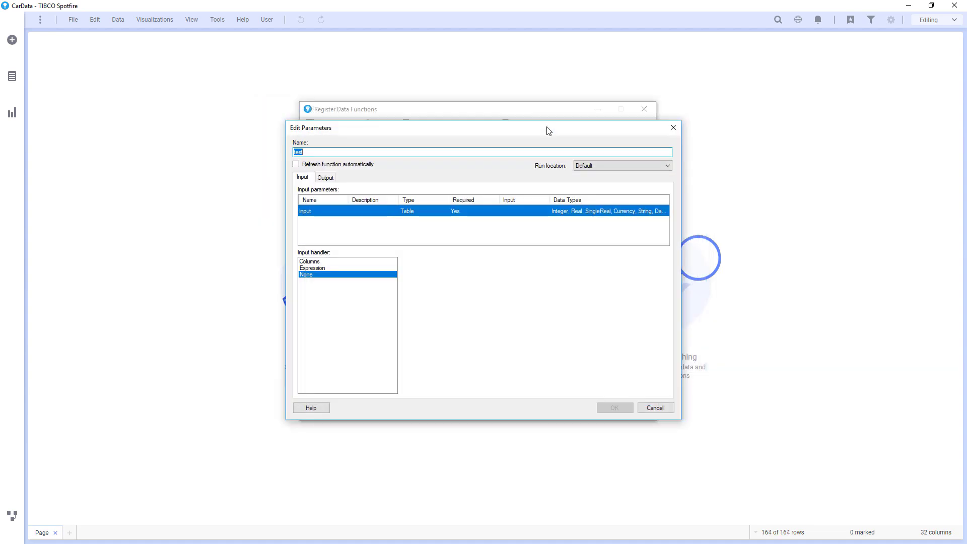
- Feed the test function's Table input from Columns of the CarData table
left_click(362, 262)
left_click(426, 265)
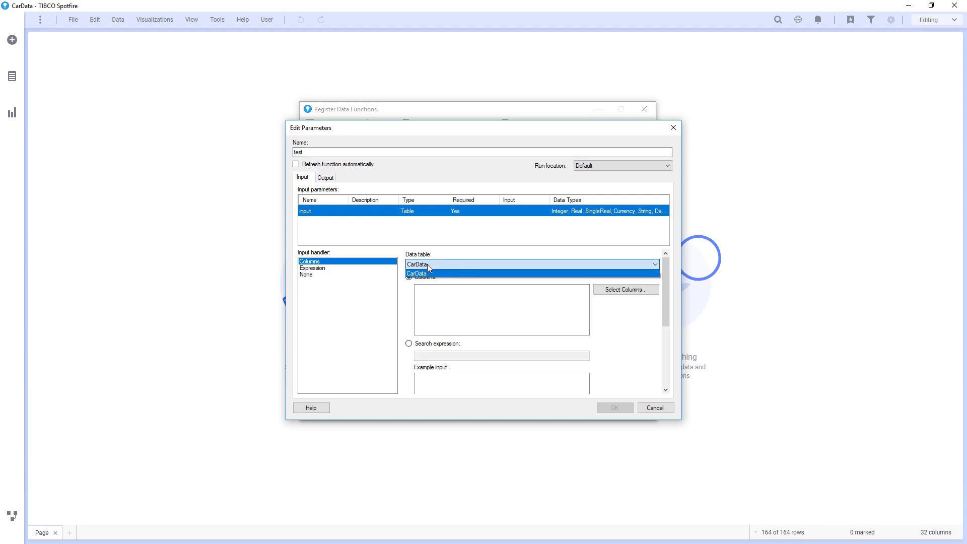
left_click(427, 265)
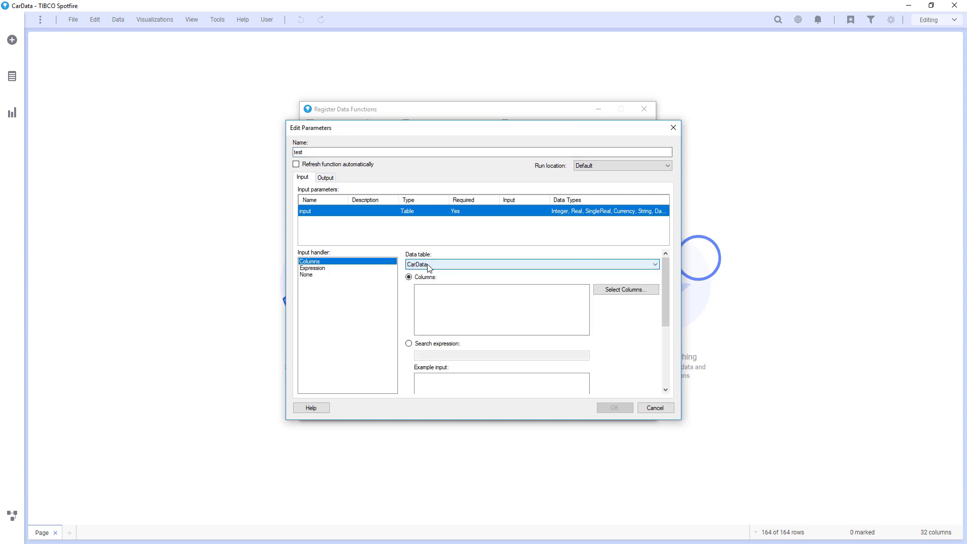